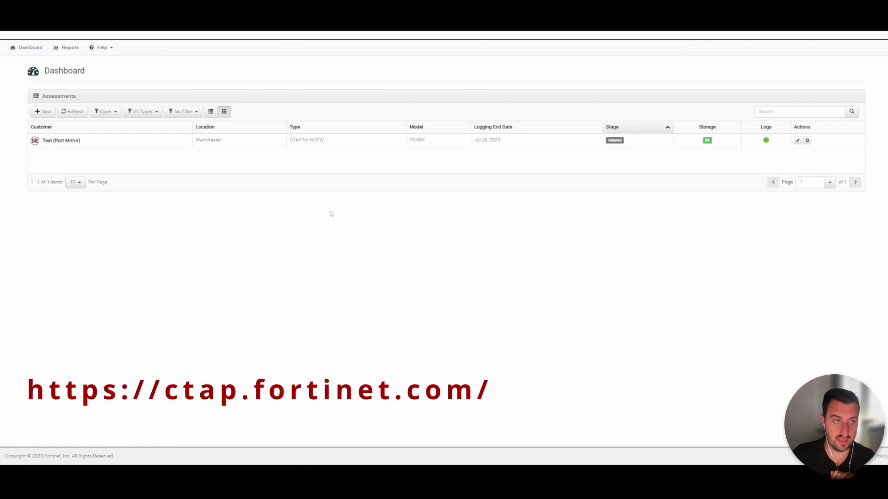
Start a new assessment and review the CTAP for SD-WAN and CTAP for Email types
left_click(44, 111)
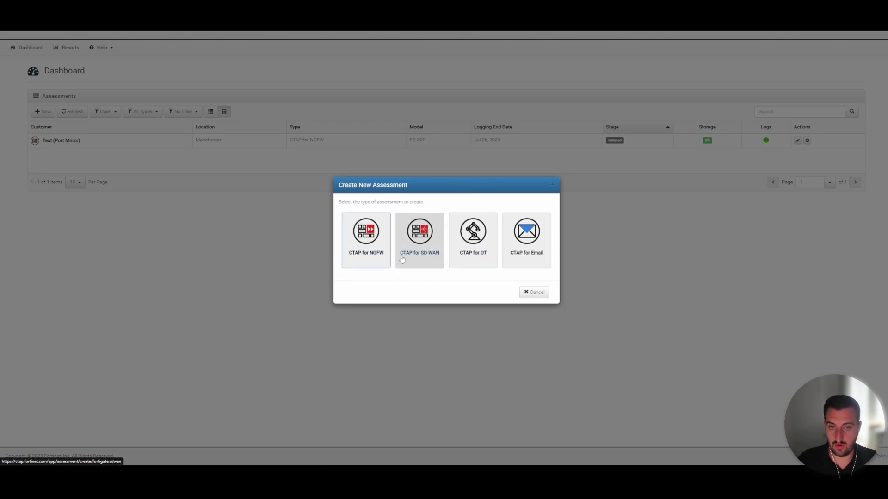
left_click(421, 220)
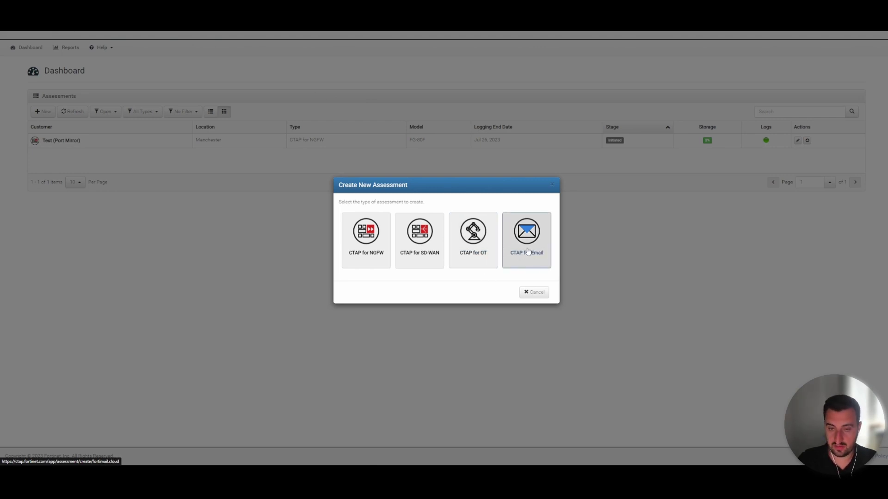
left_click(519, 260)
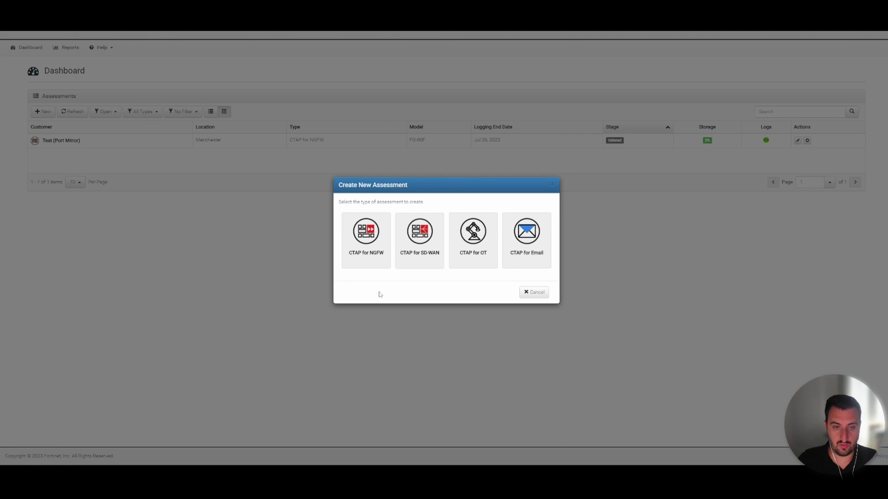
Choose CTAP for NGFW and enter company name Test with the contact's name and e-mail
left_click(376, 258)
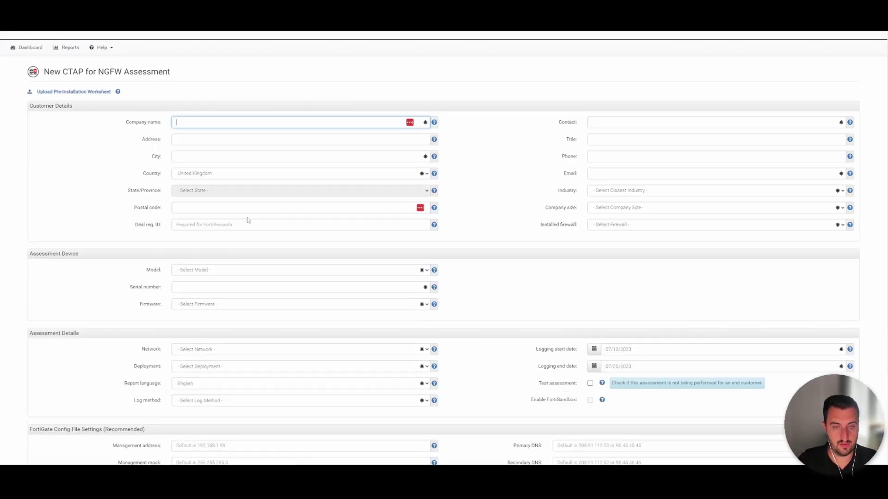
type("Test")
key("Tab")
key("Tab")
key("Tab")
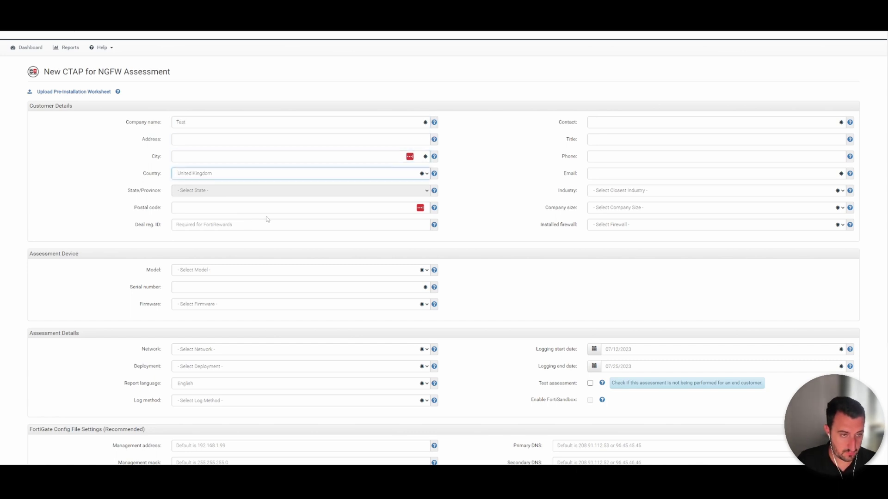
left_click(202, 205)
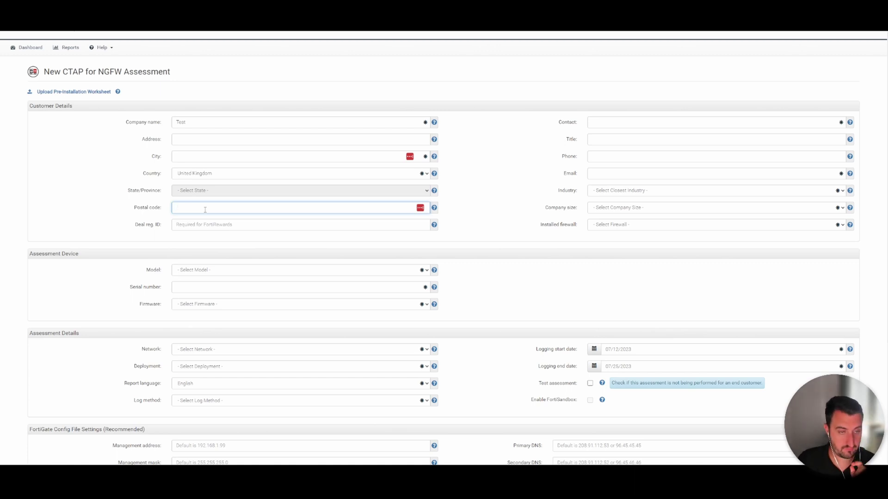
left_click(706, 121)
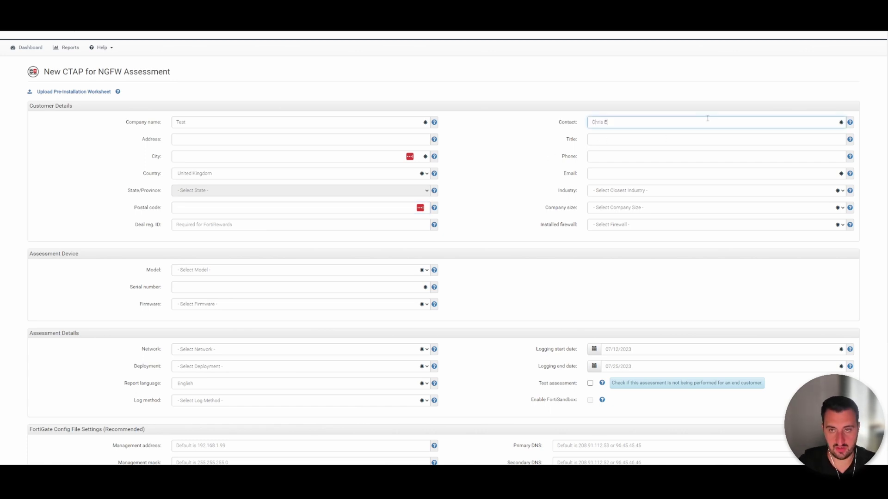
key("Tab")
key("Tab")
left_click(649, 173)
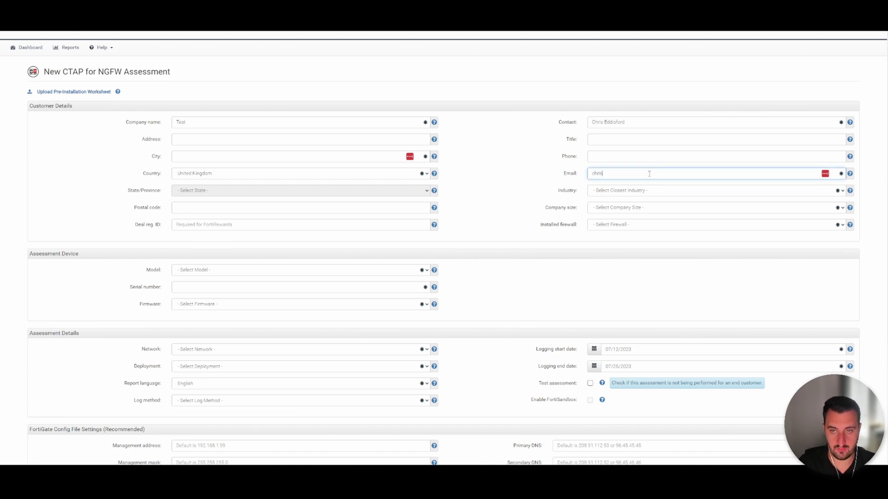
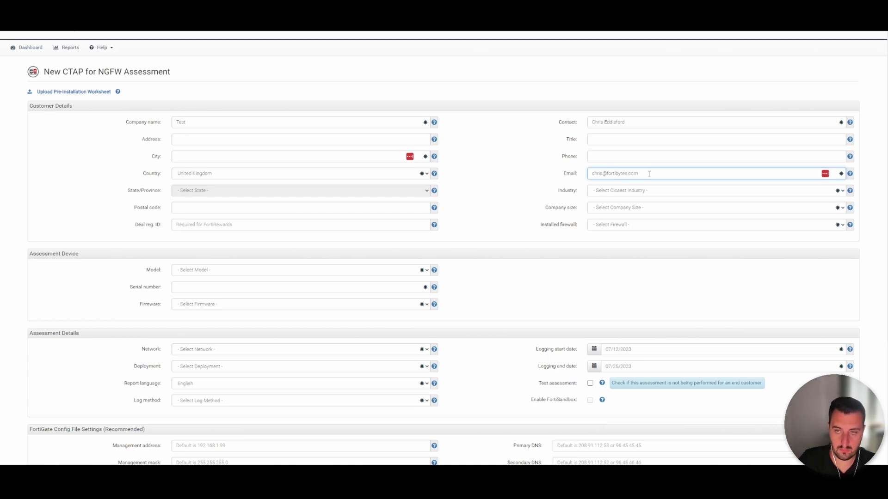
Set industry to Technology, company size to 1-24 employees, and installed firewall to Fortinet
left_click(640, 191)
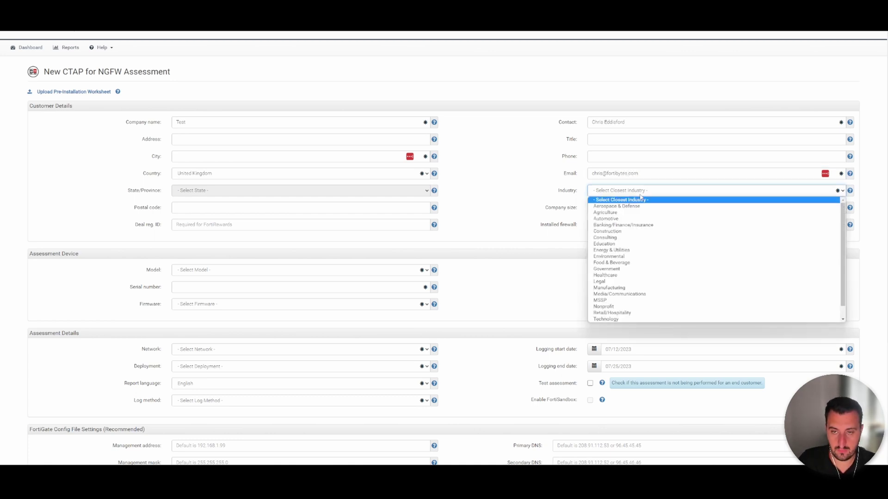
left_click(620, 319)
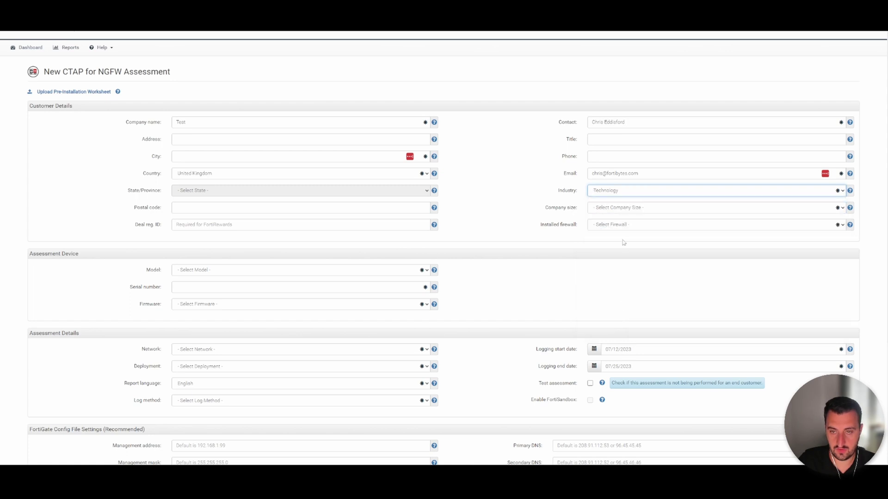
left_click(624, 209)
left_click(621, 224)
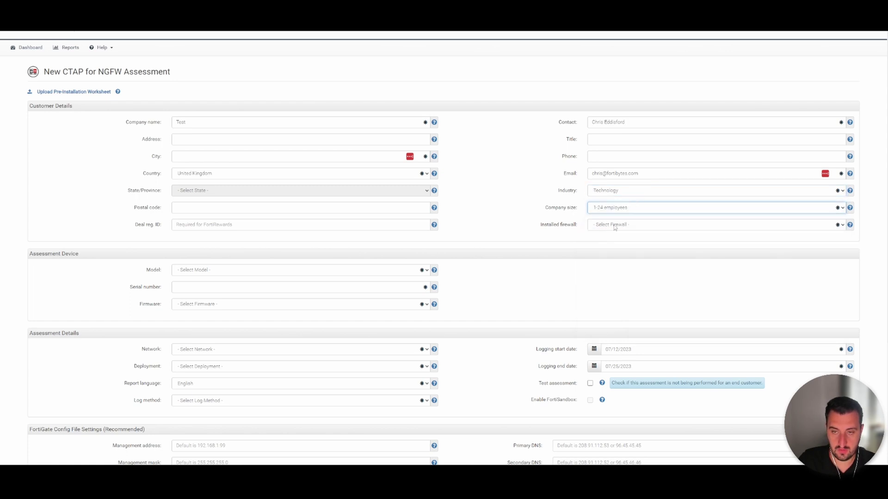
left_click(615, 226)
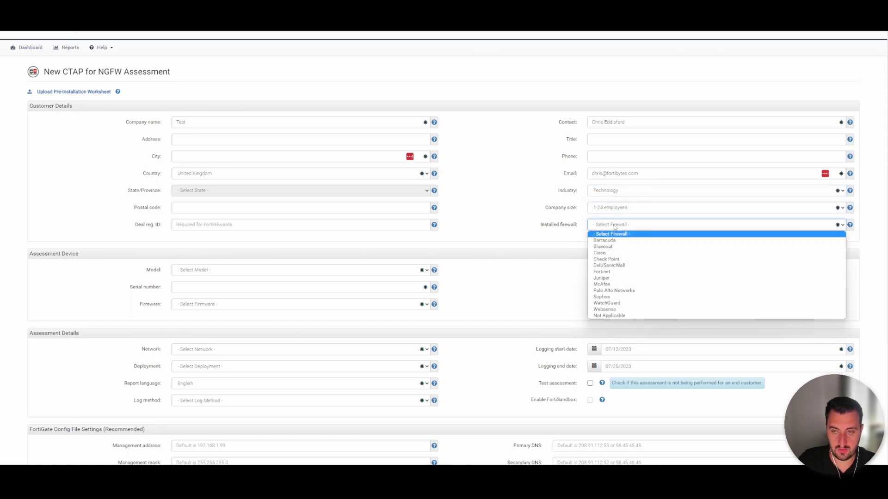
left_click(610, 273)
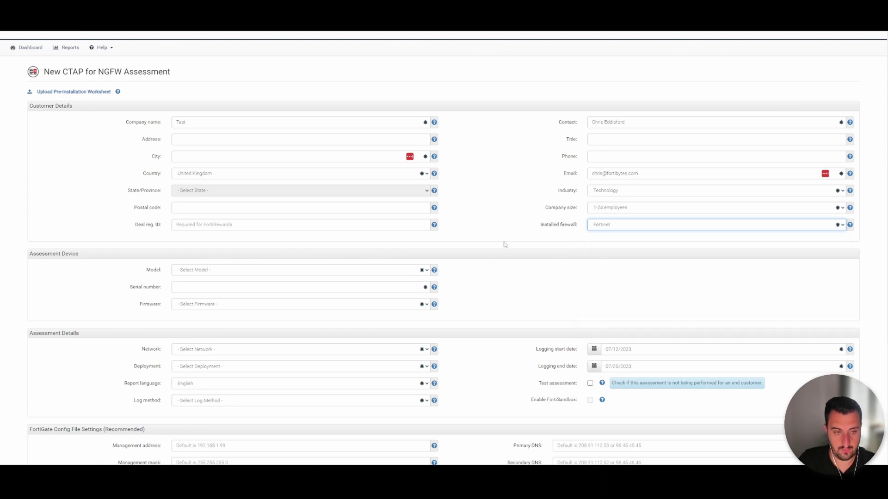
left_click(244, 269)
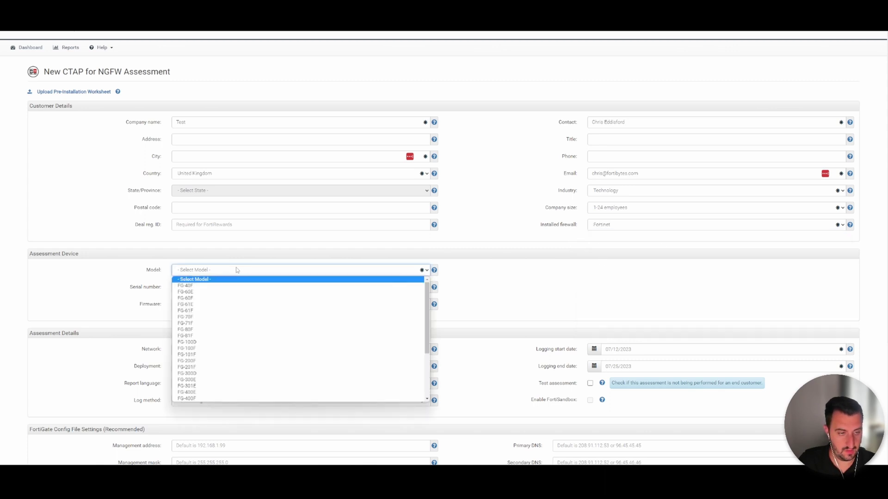
Select FG-80F as the assessed model with firmware 7.2.5
left_click(203, 330)
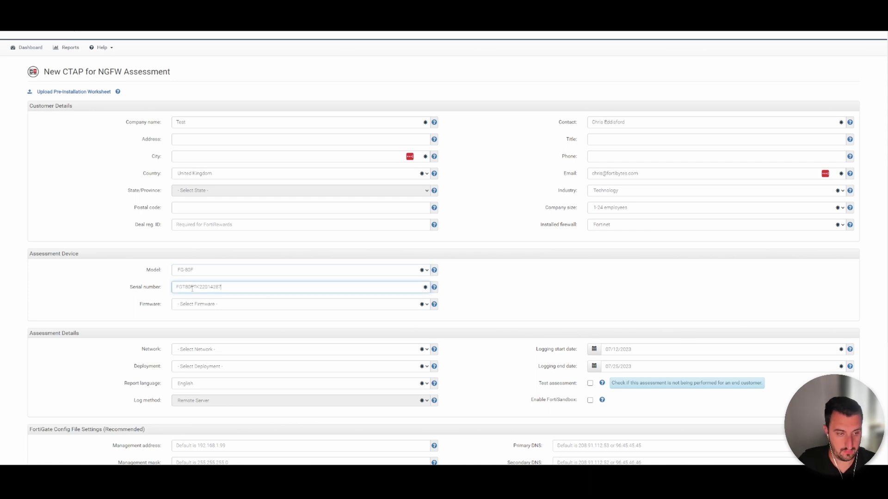
left_click(204, 303)
left_click(196, 320)
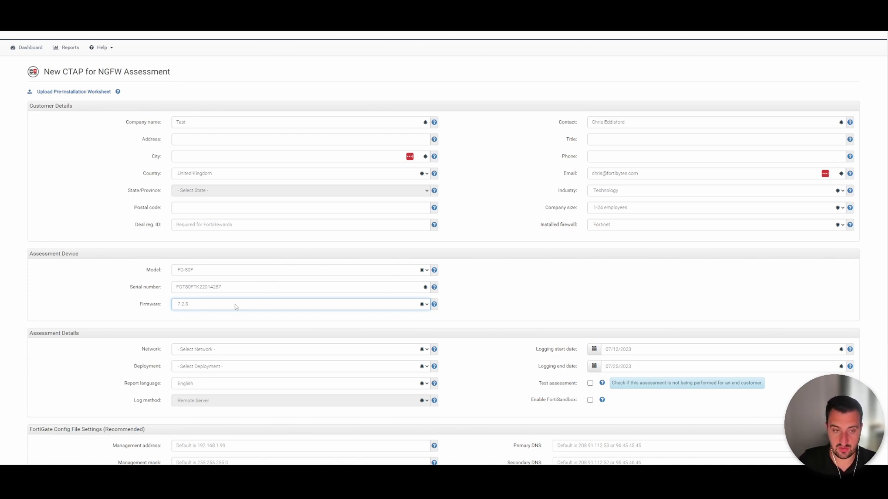
left_click(186, 308)
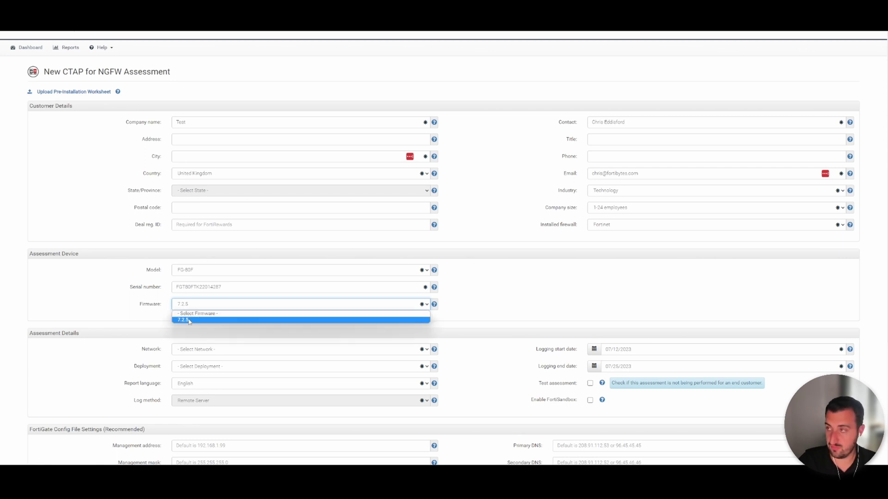
left_click(189, 321)
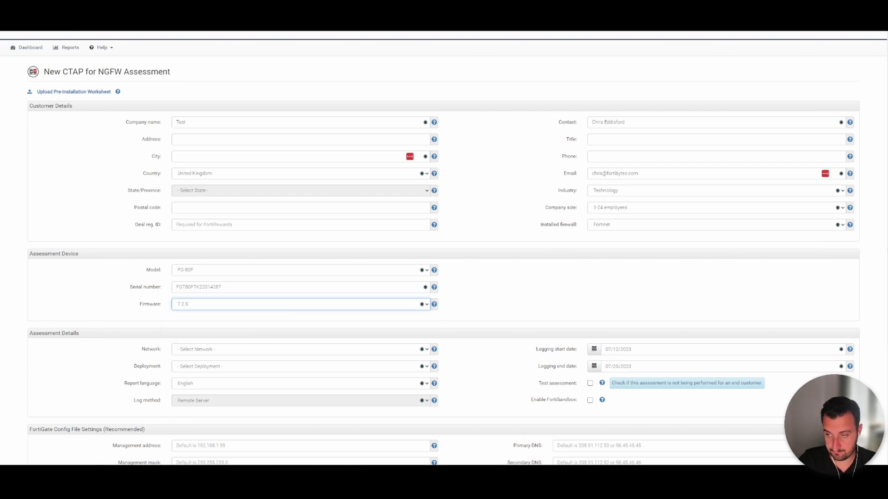
Set the assessment network to Internal LAN
scroll(885, 308, "down", 2)
scroll(886, 307, "down", 1)
left_click(257, 250)
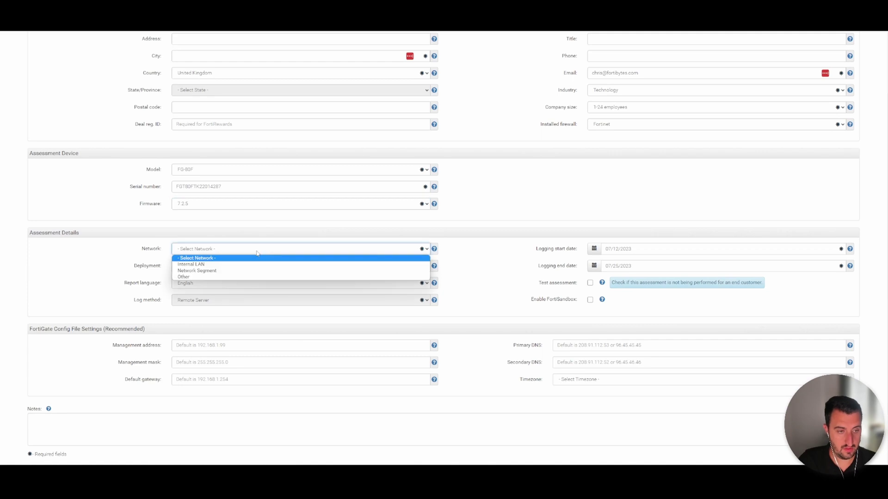
left_click(250, 264)
left_click(217, 267)
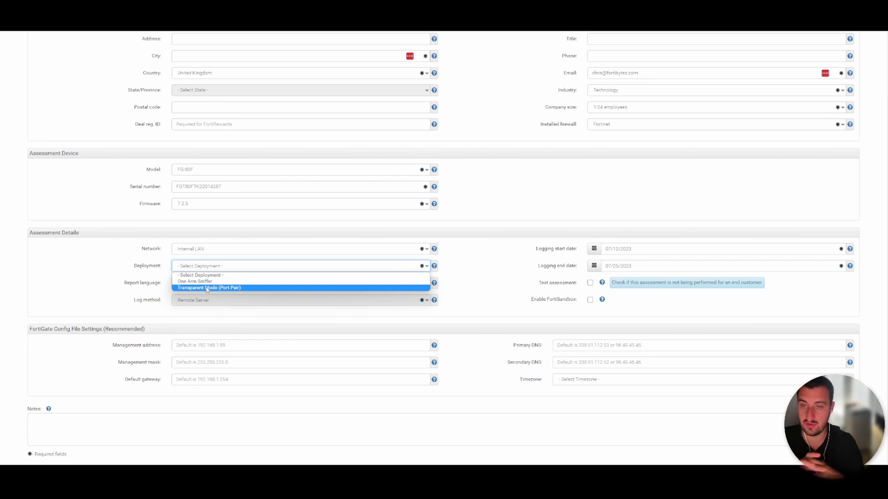
Set Transparent Mode (Port Pair) deployment, English reports, and logging from July 12 to July 14
left_click(207, 288)
left_click(206, 287)
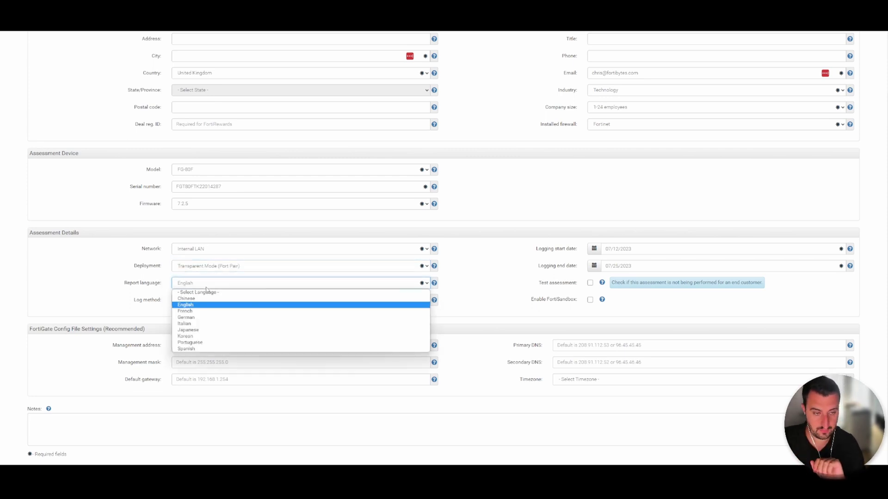
left_click(197, 306)
left_click(628, 250)
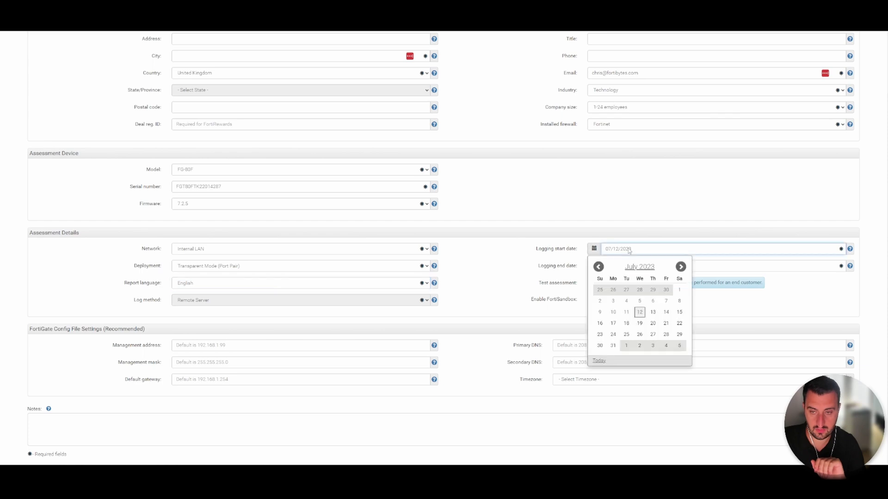
left_click(639, 313)
left_click(593, 266)
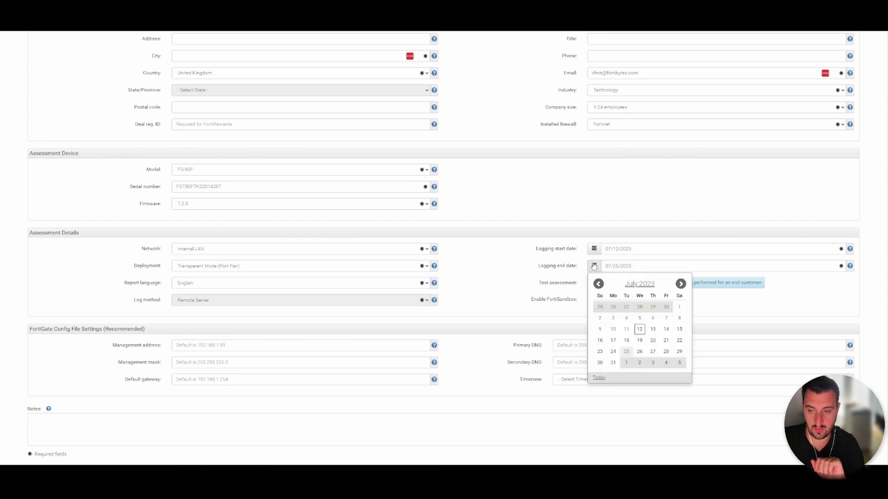
left_click(666, 329)
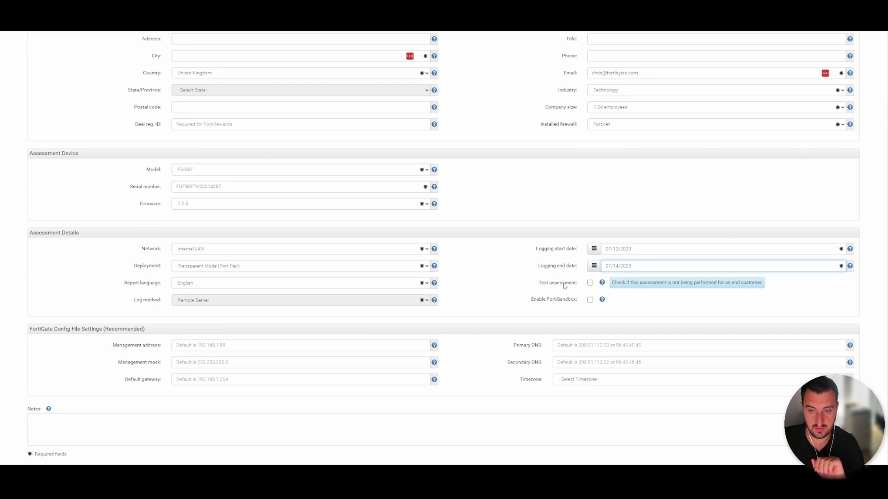
Enable Test assessment and FortiSandbox, choose (GMT) Greenwich Mean Time, and attempt to save
left_click(590, 283)
left_click(590, 299)
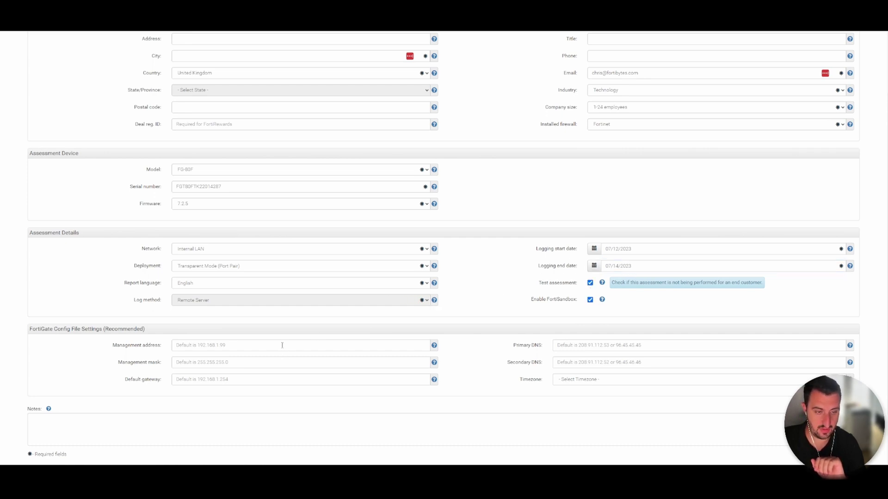
scroll(882, 340, "down", 2)
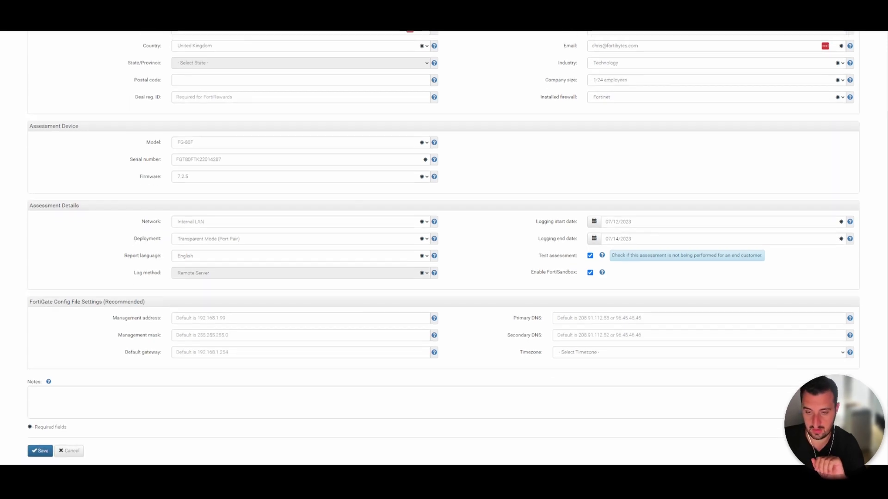
left_click(668, 340)
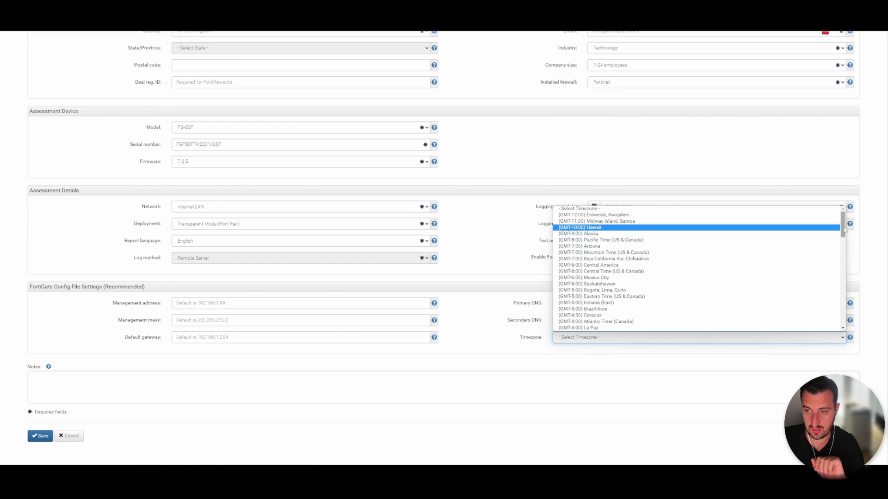
scroll(837, 234, "down", 5)
left_click(837, 326)
left_click(40, 436)
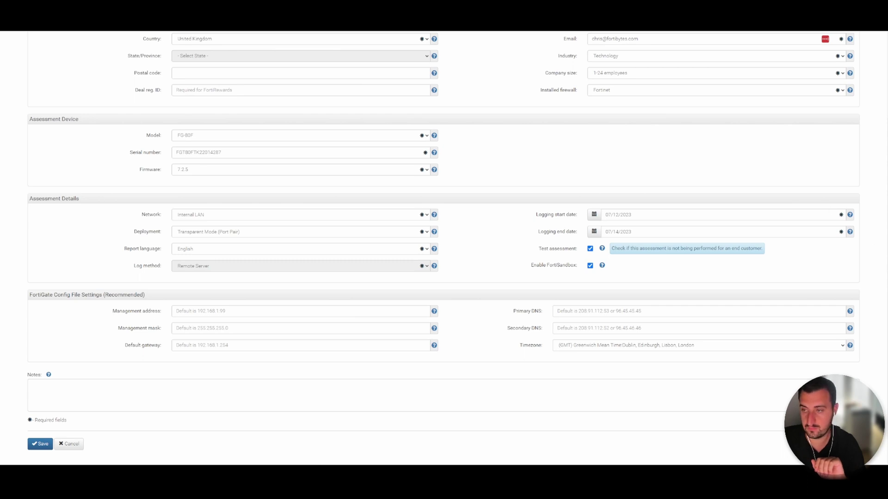
Enter the missing city in the customer details and save the Test assessment
scroll(881, 208, "up", 2)
left_click(352, 130)
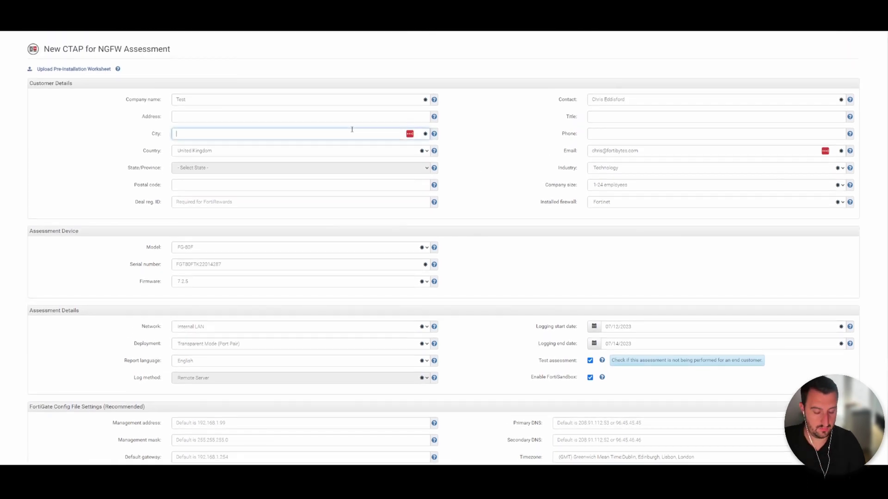
type("Mancheste")
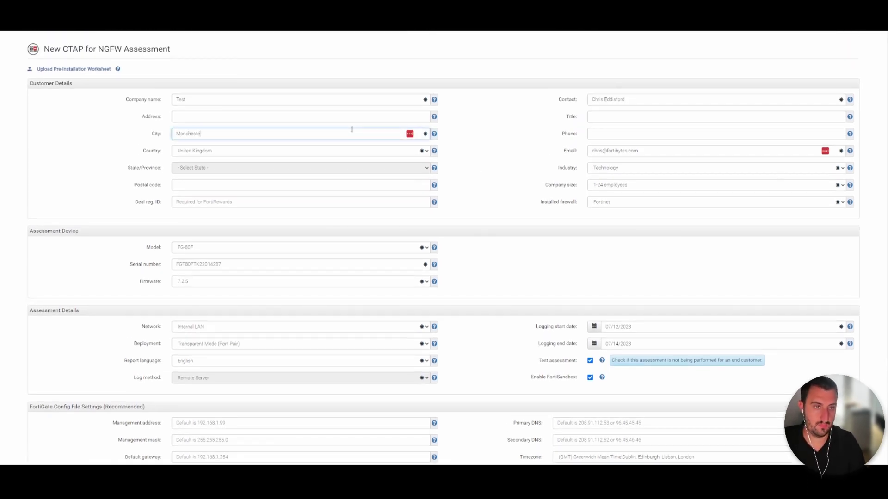
type("r")
scroll(874, 218, "down", 3)
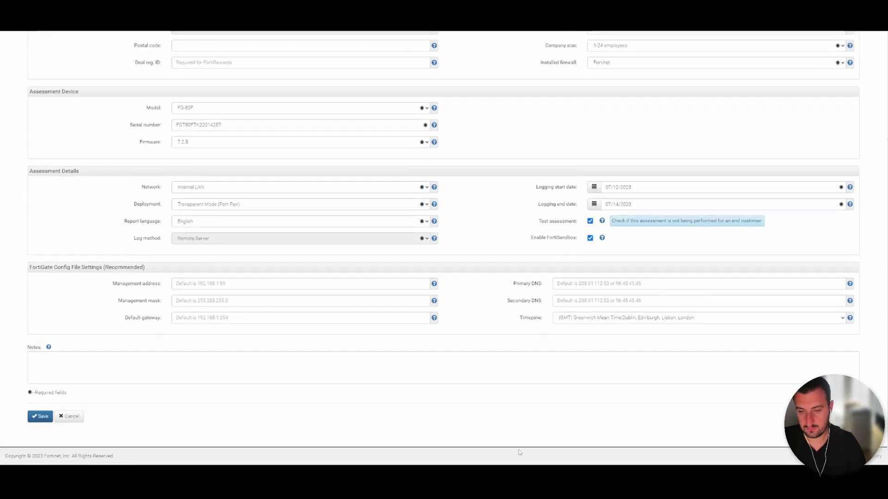
left_click(38, 417)
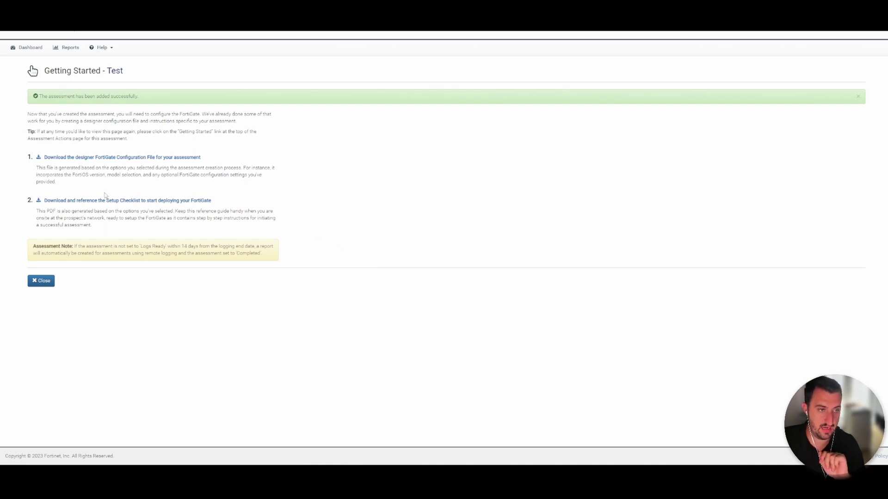
Download the designer FortiGate configuration file for the Test assessment
left_click(148, 158)
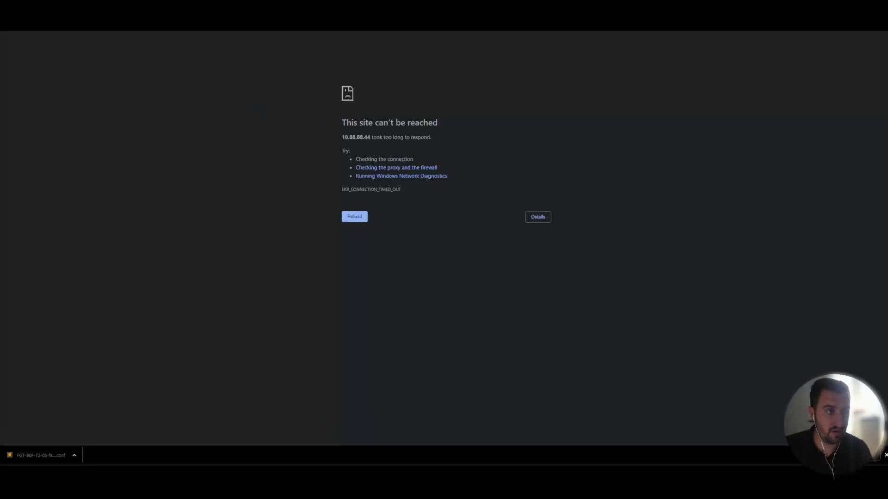
Reload 10.88.88.44 and proceed past the certificate warning to the FortiGate
key("F5")
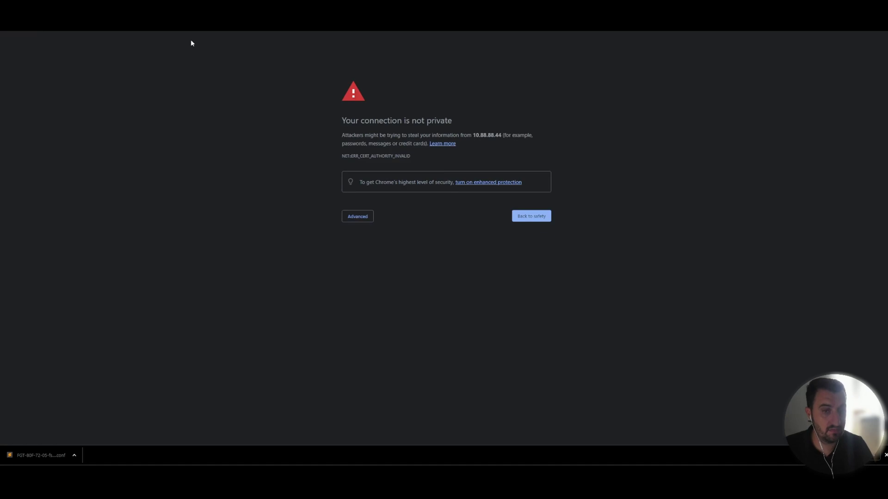
left_click(358, 217)
left_click(390, 271)
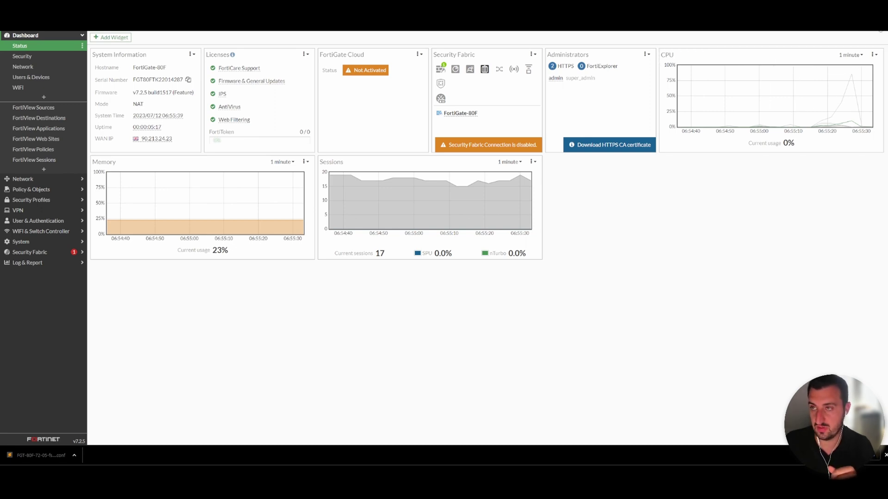
Restore the FortiGate configuration from the downloaded FGT-80F .conf file and confirm the reboot
left_click(878, 28)
mouse_move(853, 66)
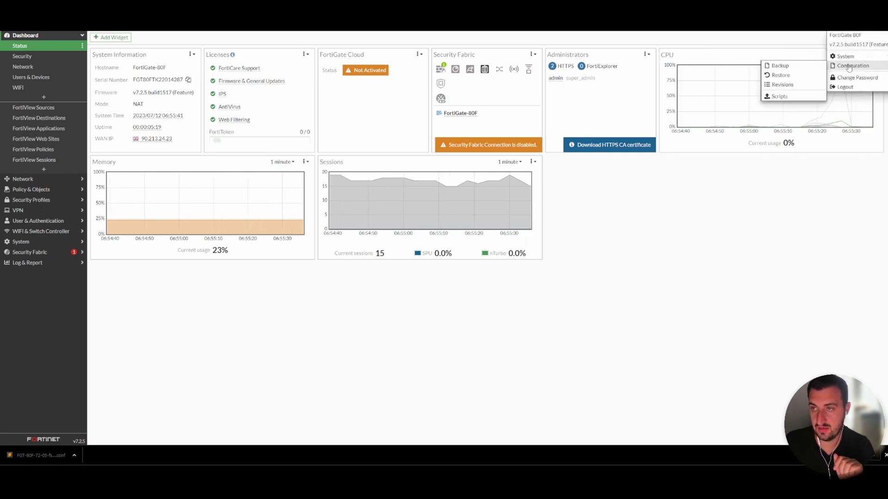
left_click(781, 75)
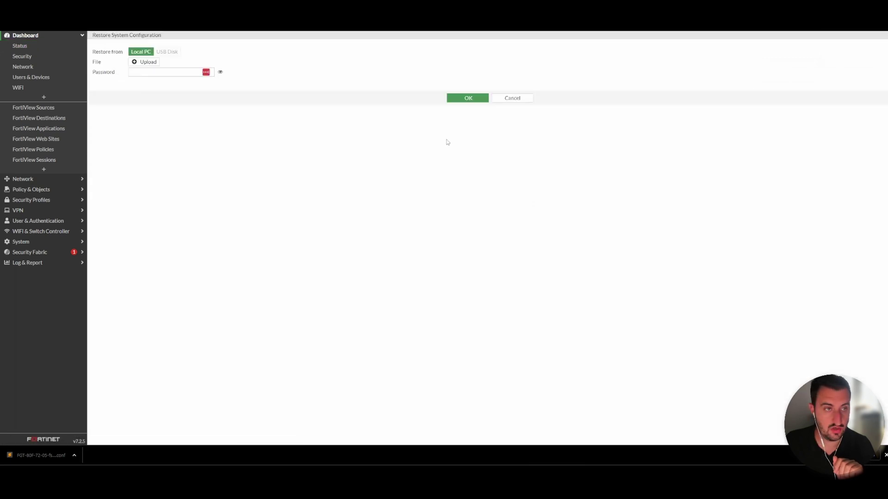
left_click(146, 64)
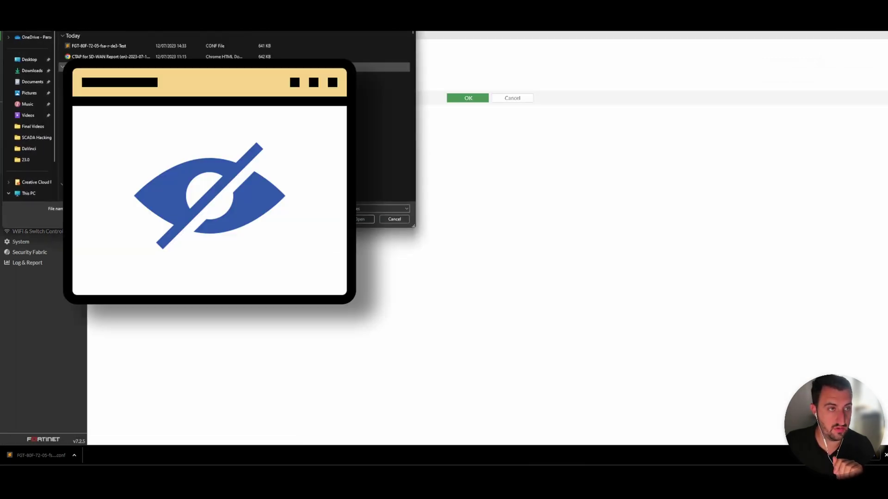
left_click(98, 46)
left_click(364, 219)
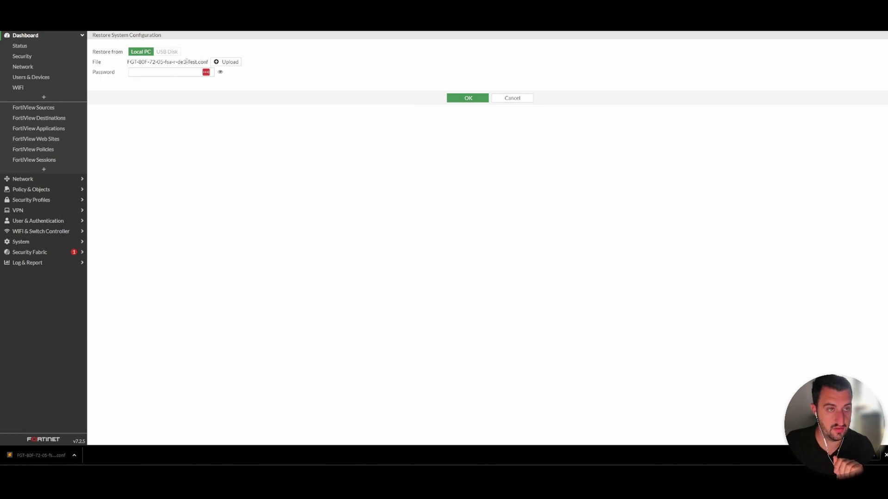
left_click(468, 98)
left_click(779, 441)
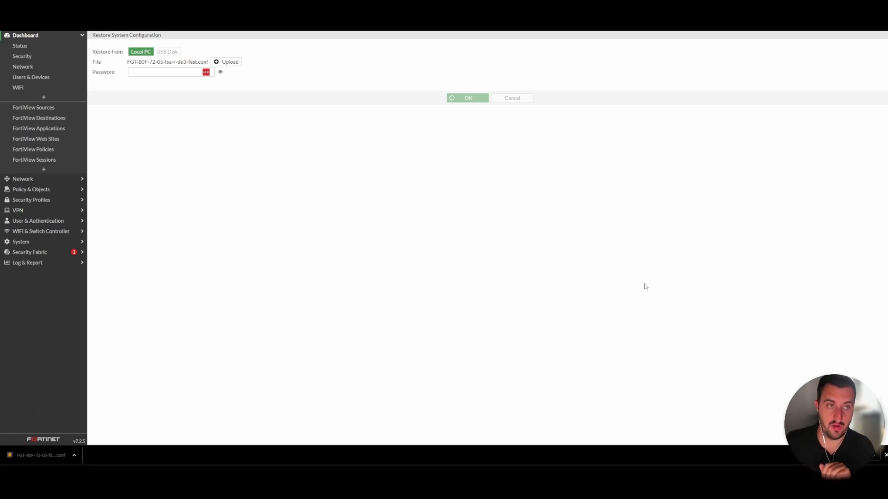
key("ctrl+Tab")
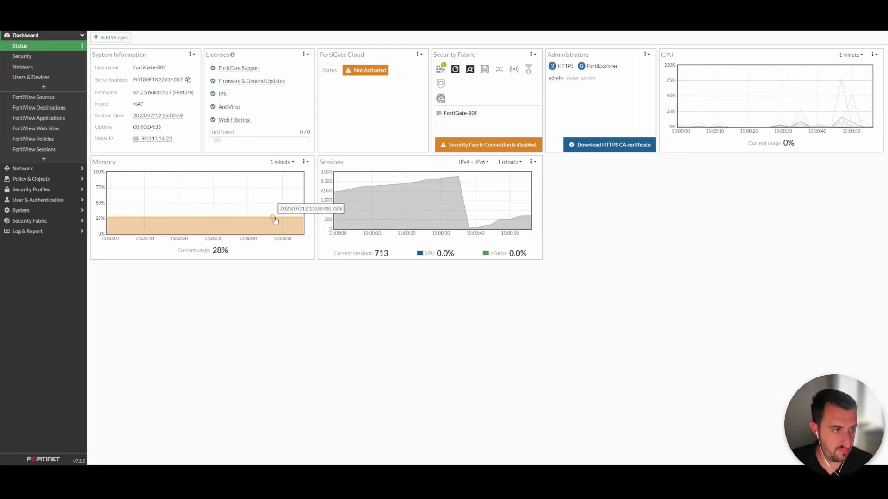
Open Network > Interfaces and expand vw_pair_1g to show internal1 and internal2
left_click(23, 168)
left_click(25, 55)
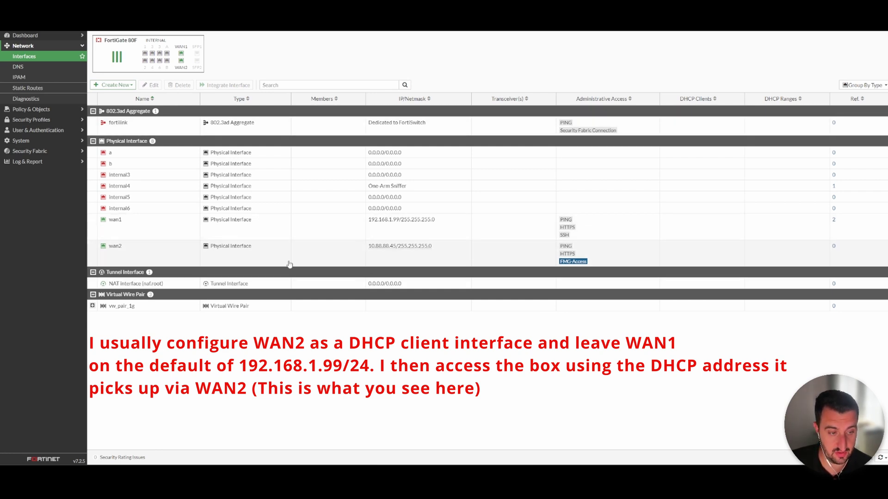
left_click(92, 305)
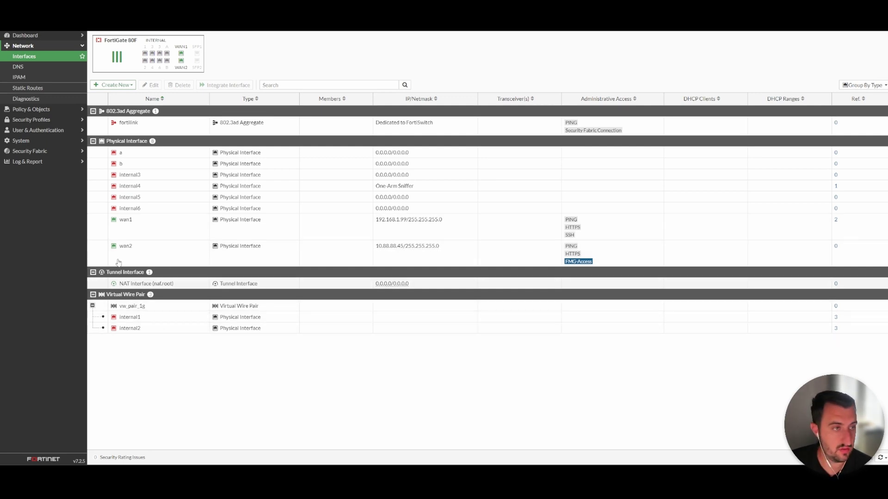
left_click(31, 110)
Show the internal2–internal1 virtual wire pair's INBOUND and OUTBOUND policies, then open Log & Report > Forward Traffic
left_click(30, 67)
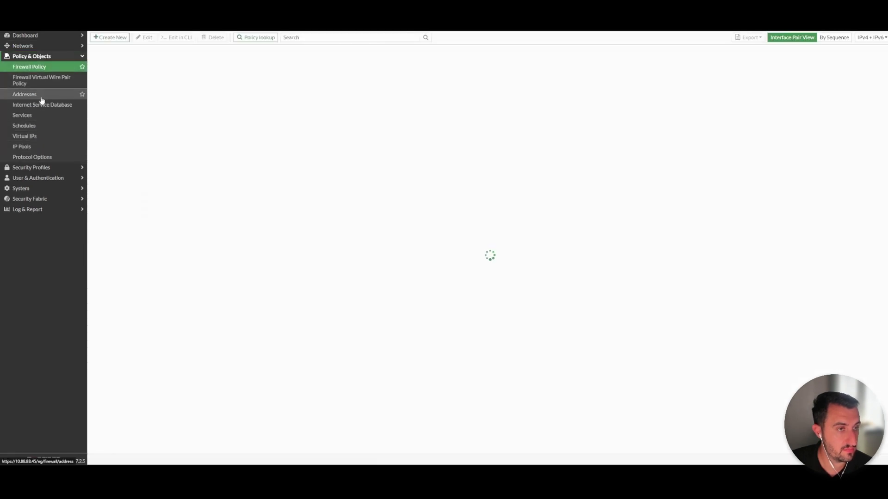
left_click(48, 83)
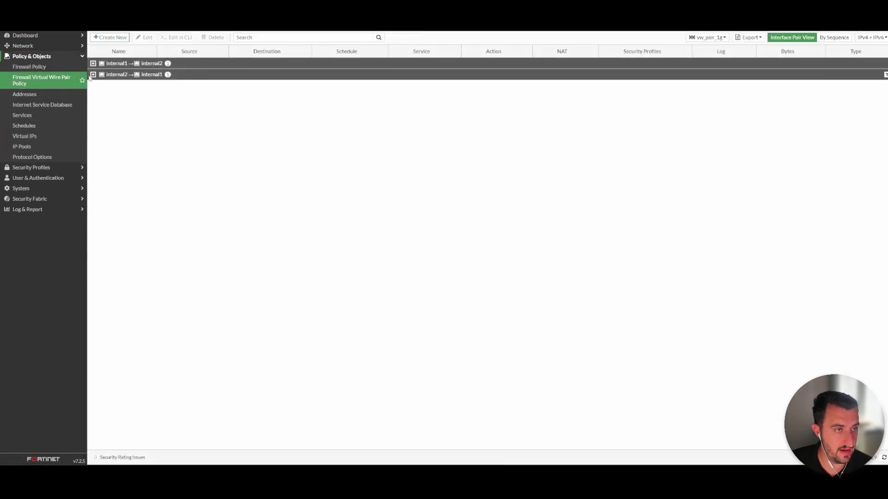
left_click(93, 74)
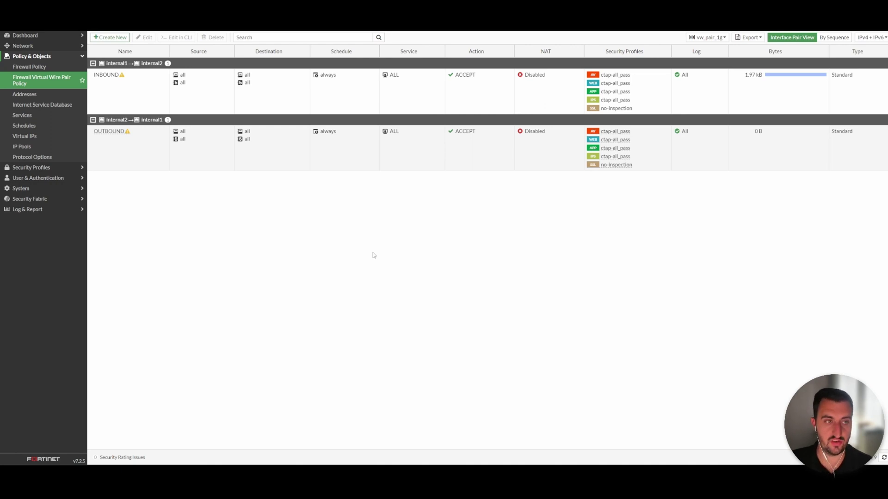
left_click(44, 210)
left_click(36, 119)
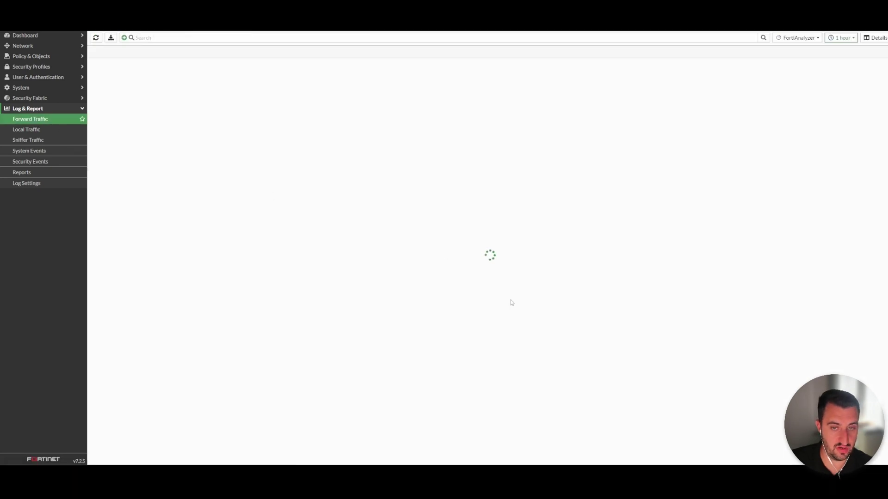
Select the forward traffic log search field, then reload Log & Report > Forward Traffic
left_click(135, 37)
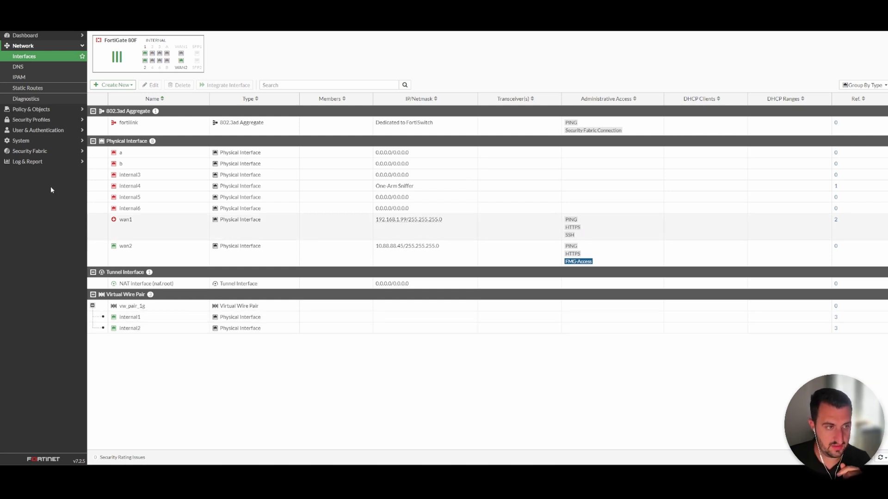
left_click(44, 161)
left_click(51, 120)
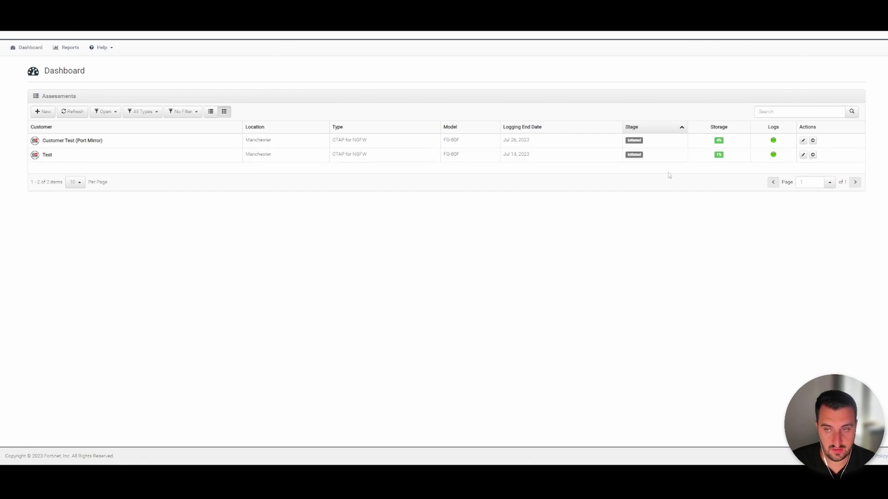
View the Test assessment's Storage usage and open its assessment edit page
mouse_move(718, 156)
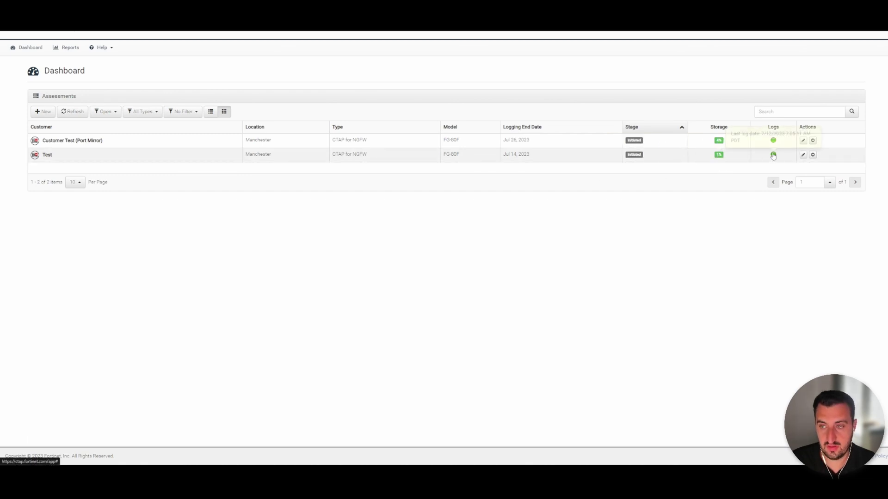
left_click(803, 155)
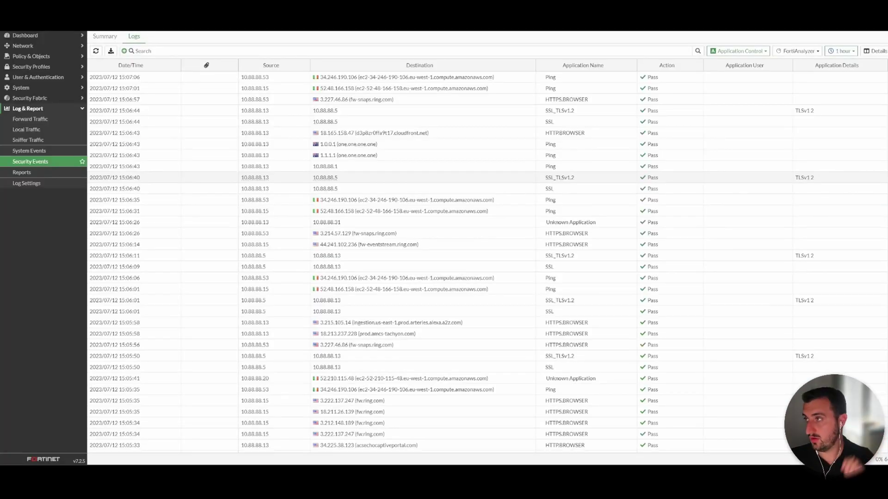
left_click(37, 163)
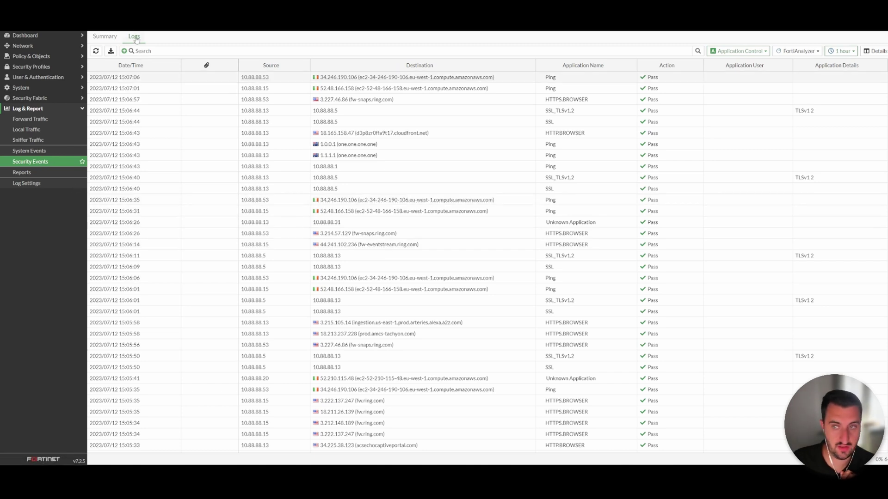
left_click(742, 52)
left_click(745, 55)
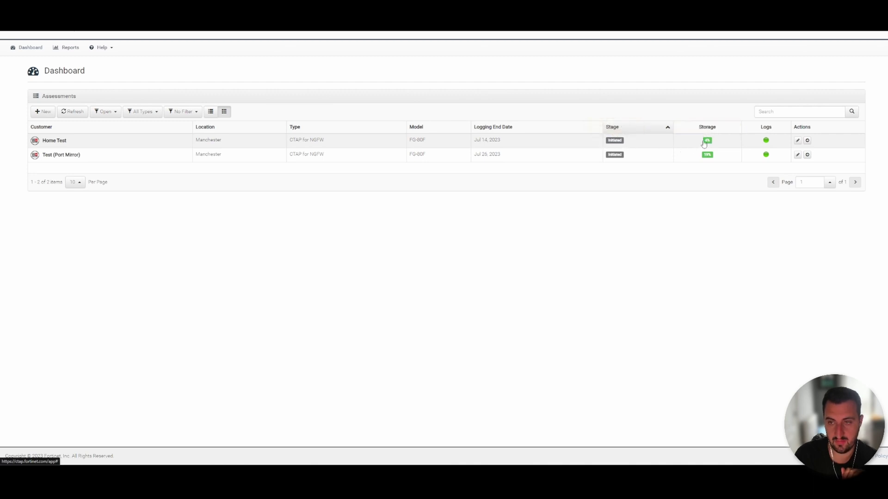
Display the storage usage for the Home Test row on the CTAP dashboard
mouse_move(708, 142)
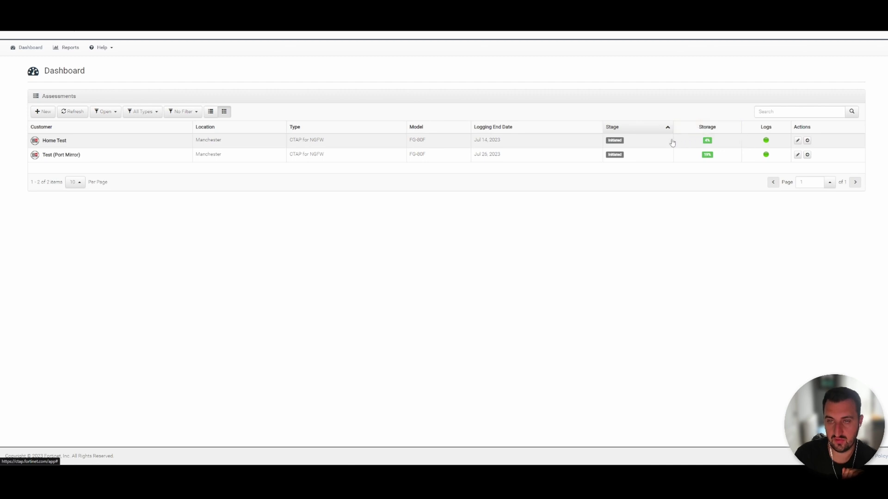
Set Home Test's stage to Logs Ready and confirm Yes to request the final report
left_click(806, 142)
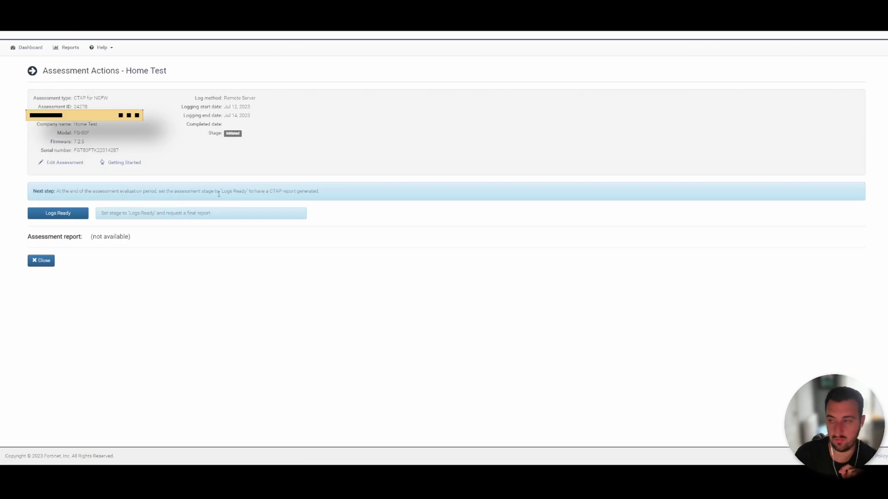
left_click(73, 215)
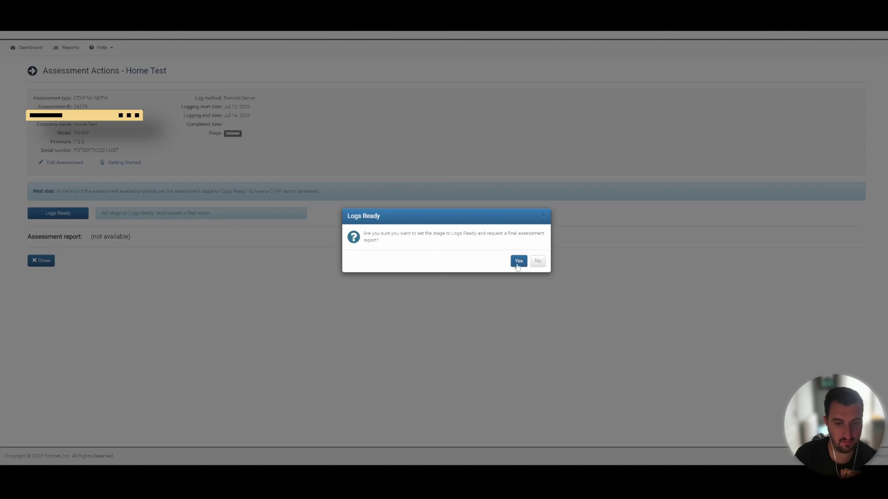
left_click(518, 261)
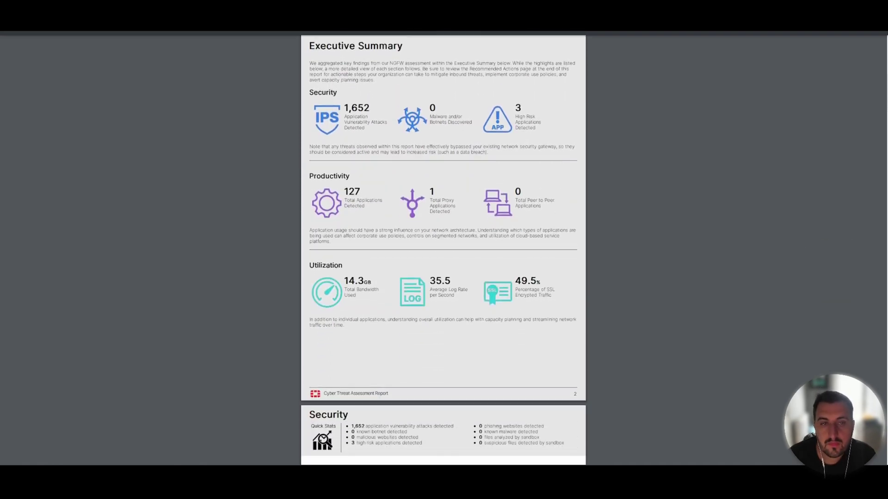
Scroll from the report cover into the Executive Summary
scroll(443, 249, "up", 1)
scroll(442, 249, "down", 1)
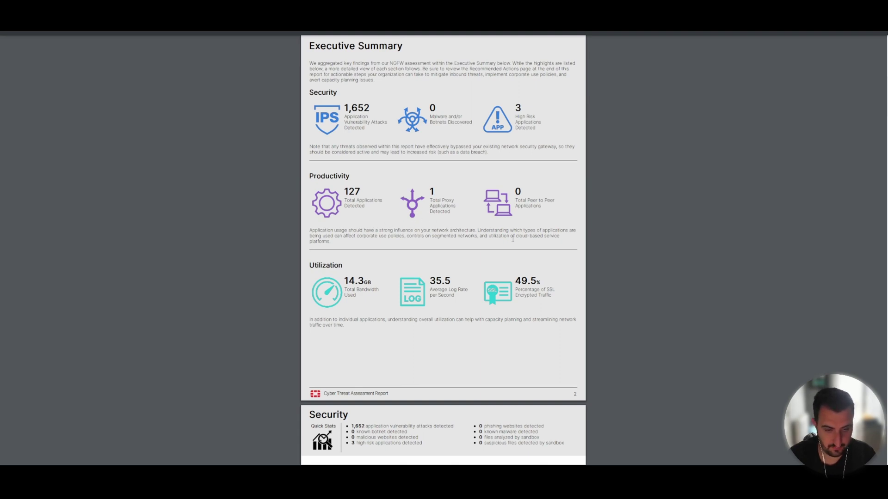
scroll(443, 250, "down", 3)
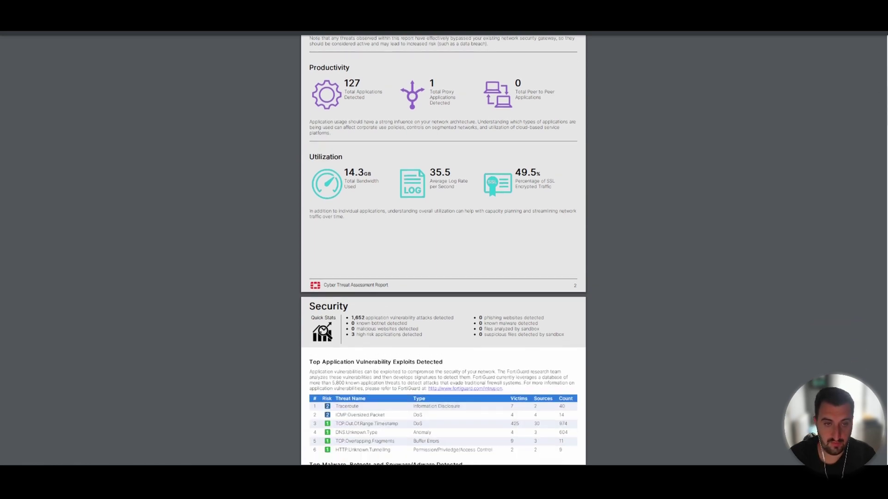
scroll(442, 250, "down", 1)
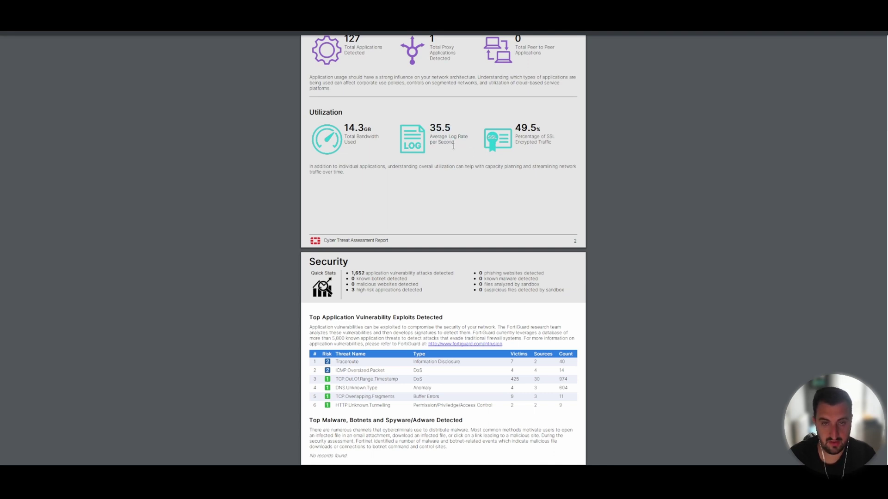
Highlight the 35.5 average log rate and 49.5% SSL encrypted traffic figures, then scroll to Security
left_click_drag(430, 125, 468, 145)
left_click(472, 146)
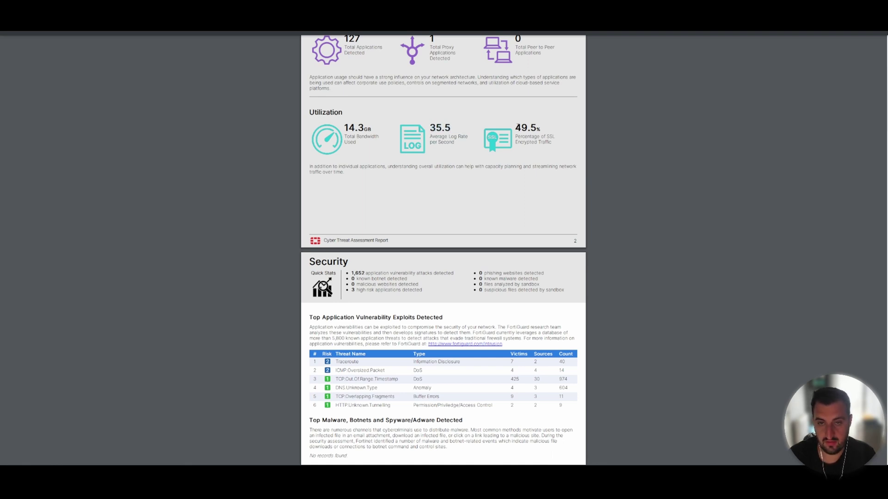
left_click_drag(514, 125, 550, 145)
left_click(550, 145)
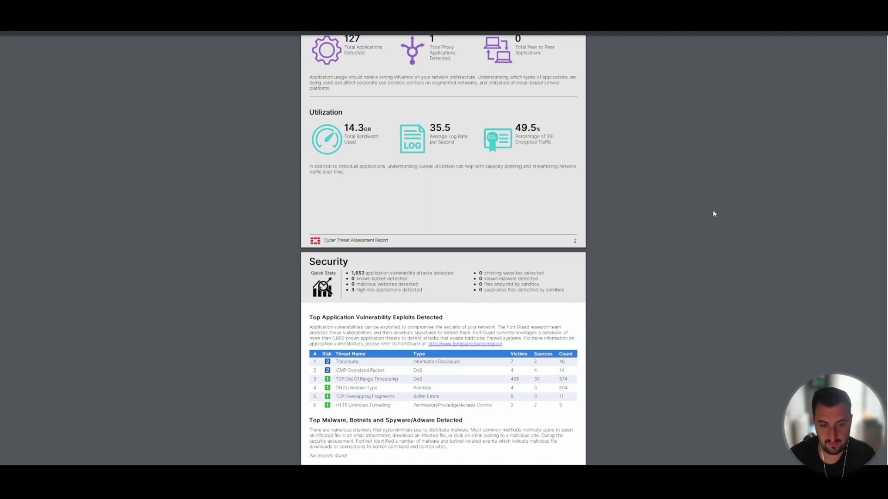
scroll(442, 249, "down", 5)
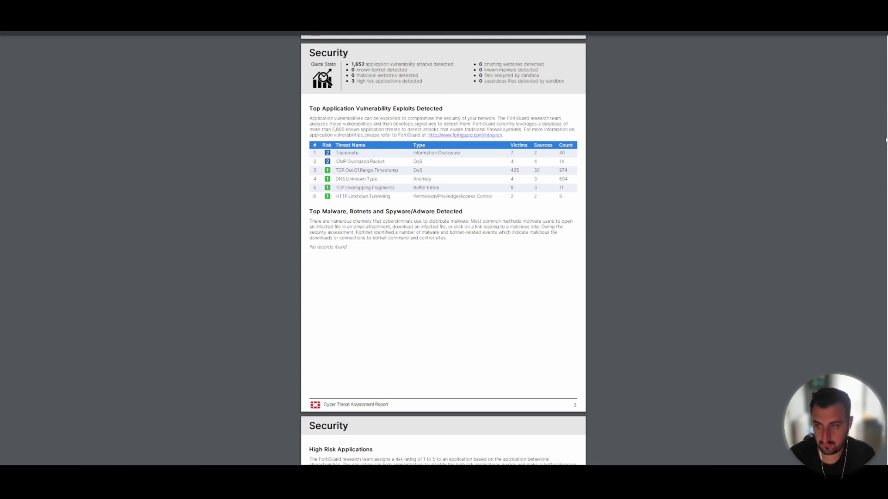
Scroll past High Risk Applications and At-Risk Devices, pointing out host 10.88.88.53, to Productivity
scroll(886, 172, "down", 8)
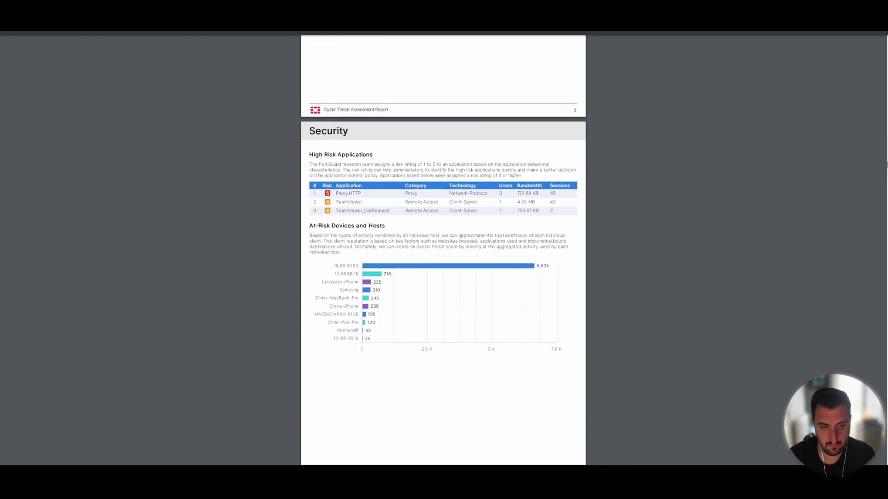
scroll(885, 173, "down", 2)
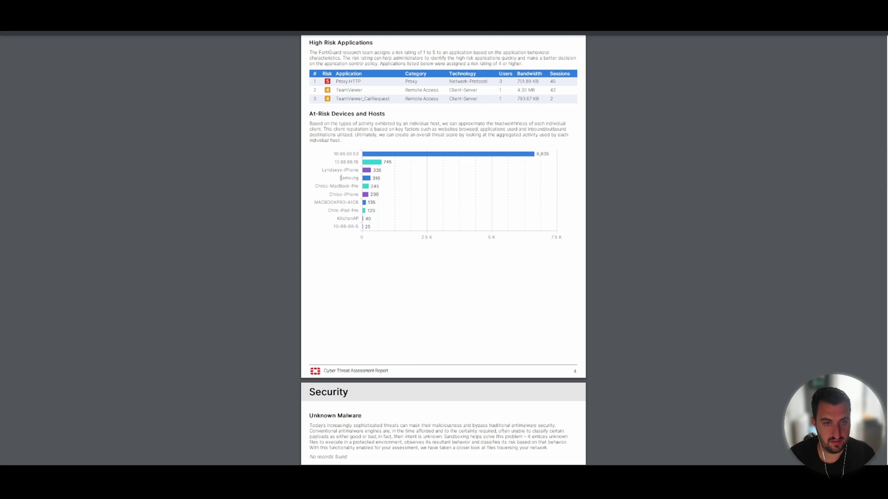
left_click_drag(331, 154, 360, 153)
left_click(701, 189)
scroll(443, 250, "down", 6)
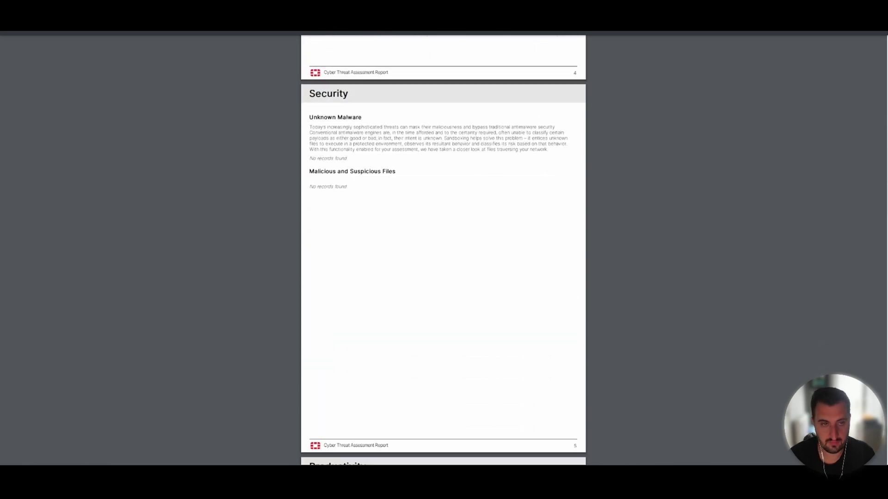
scroll(443, 249, "down", 9)
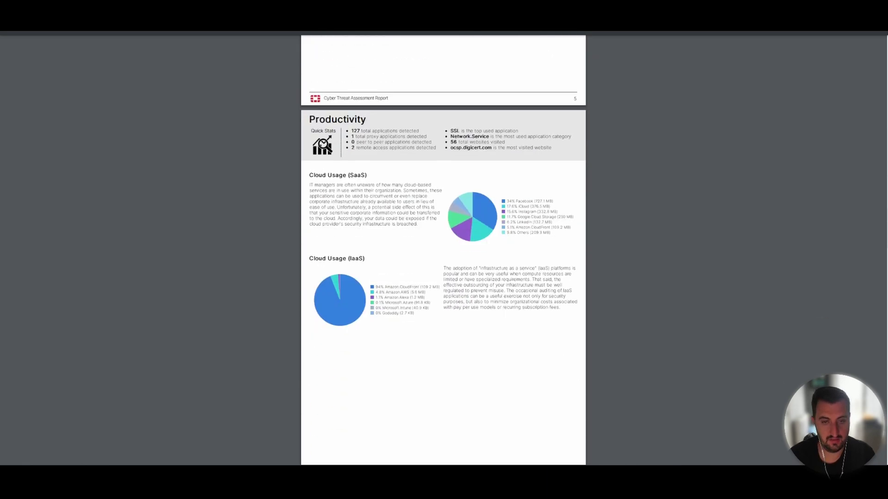
Scroll through the Productivity pages down to the Utilization page showing 14.3 GB total bandwidth
scroll(440, 144, "up", 1)
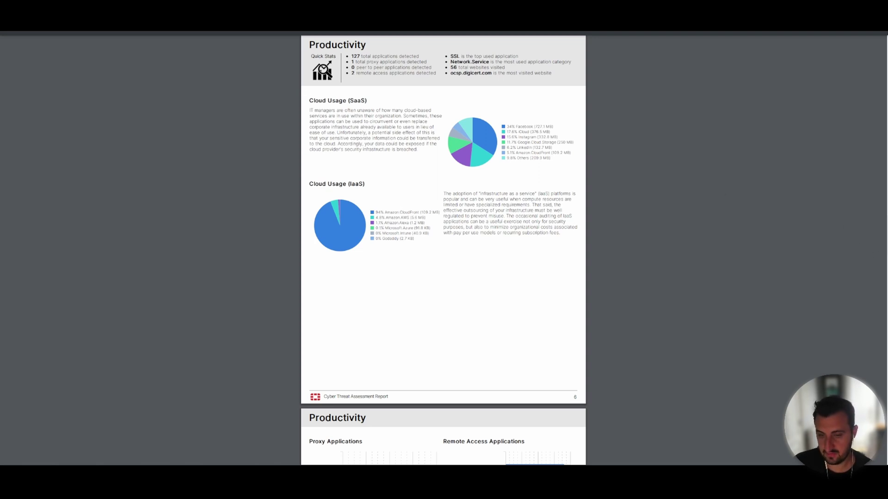
scroll(885, 273, "down", 5)
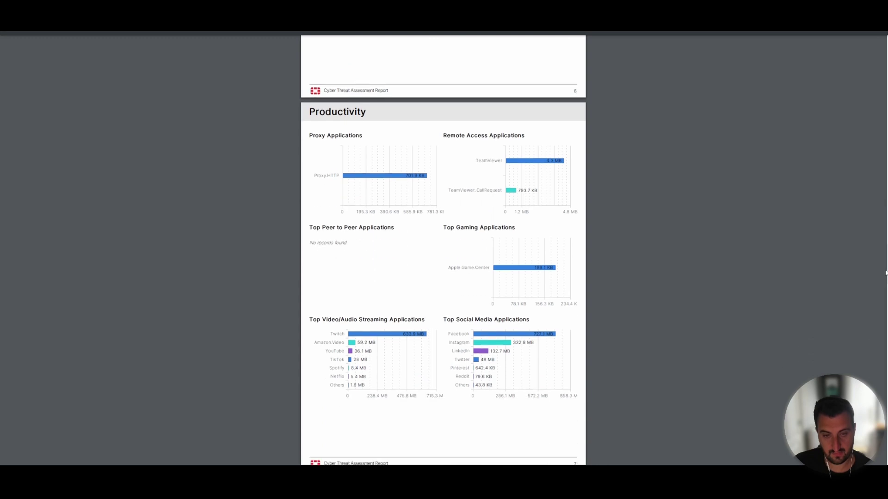
scroll(885, 275, "down", 1)
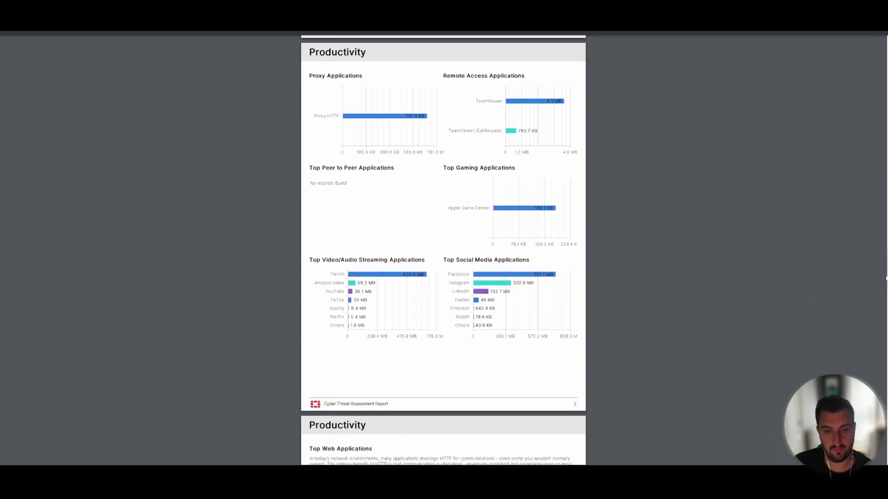
scroll(886, 277, "down", 1)
scroll(885, 277, "up", 1)
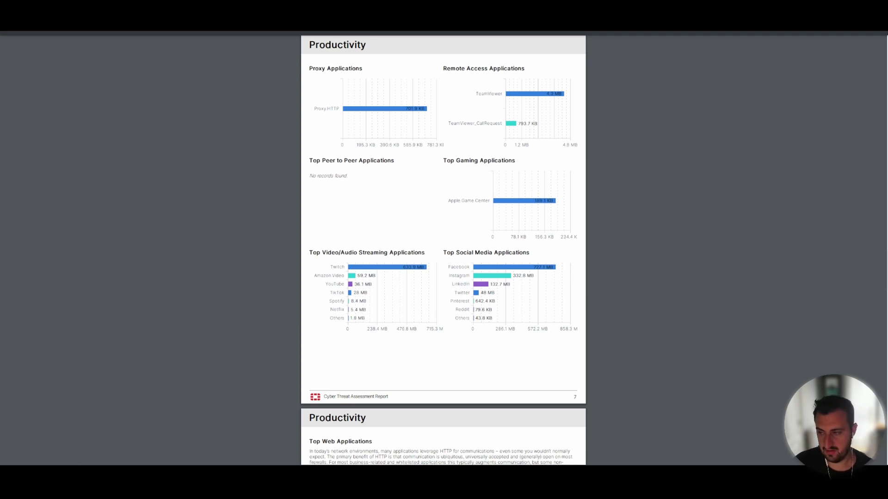
scroll(443, 249, "down", 5)
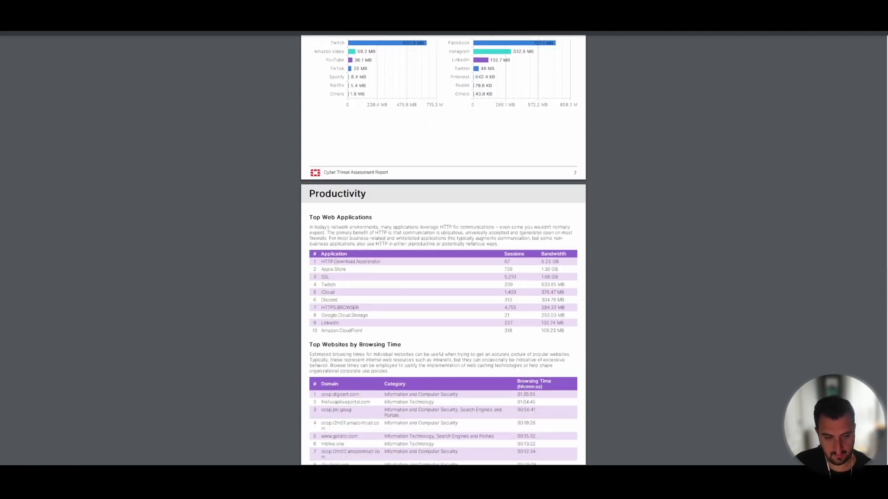
scroll(875, 314, "down", 1)
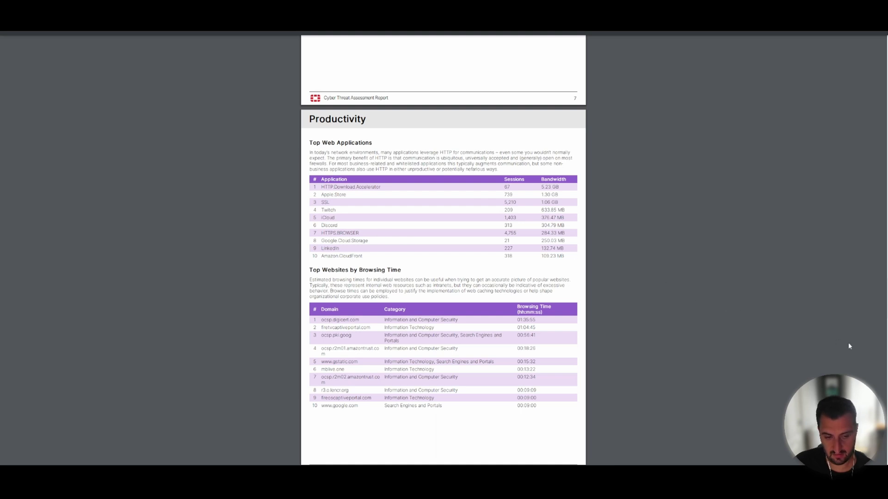
scroll(443, 250, "down", 3)
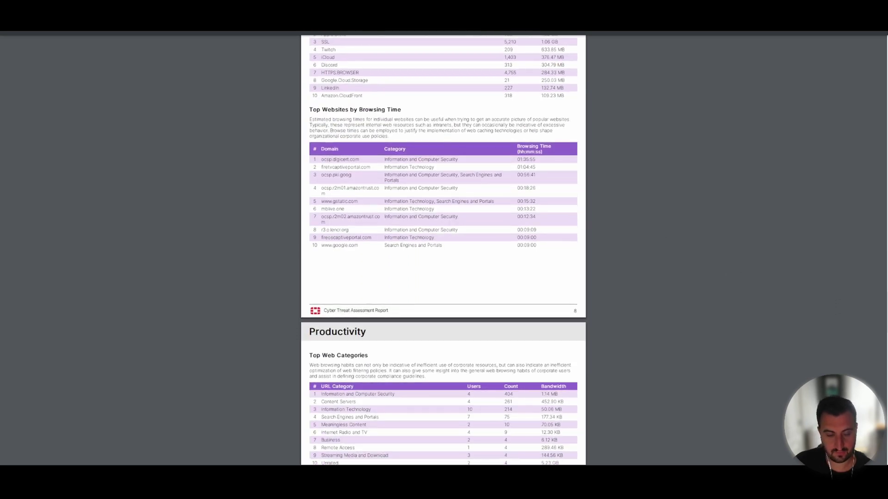
scroll(443, 249, "down", 1)
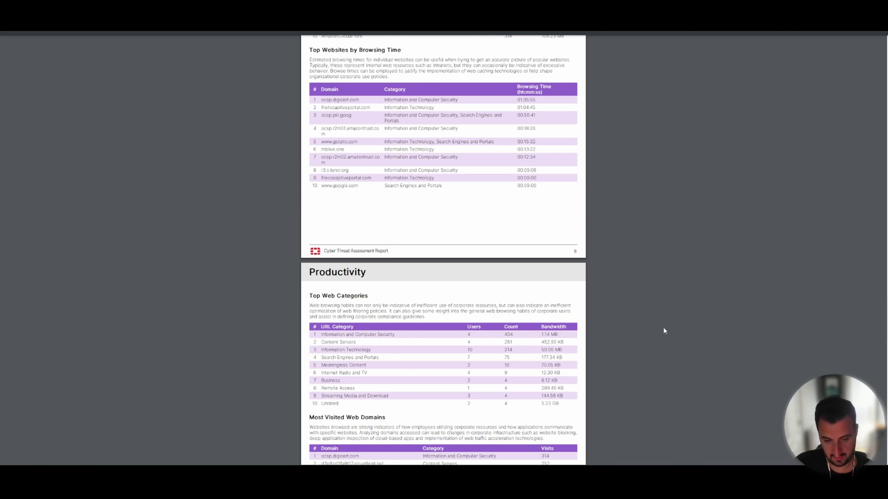
scroll(885, 315, "down", 3)
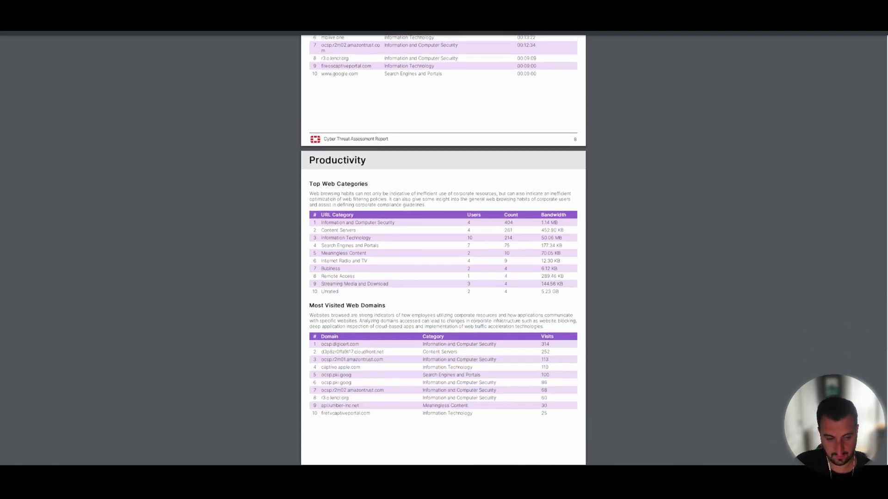
scroll(884, 315, "down", 1)
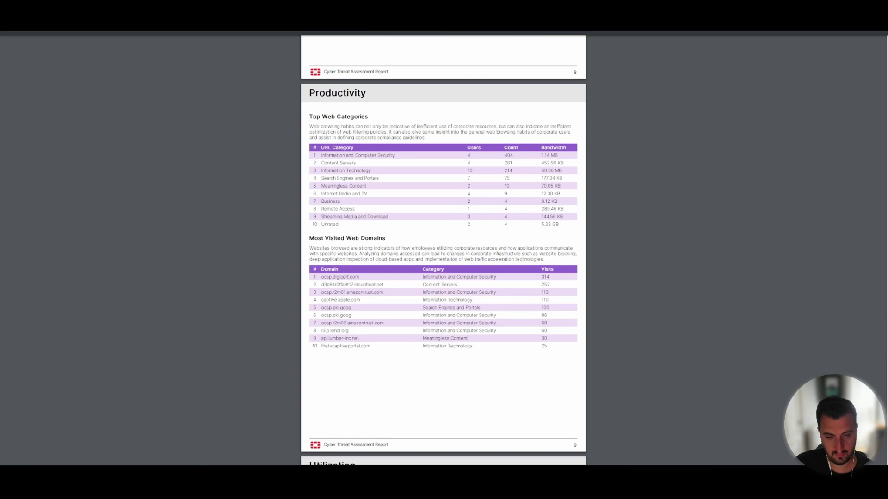
scroll(884, 315, "down", 8)
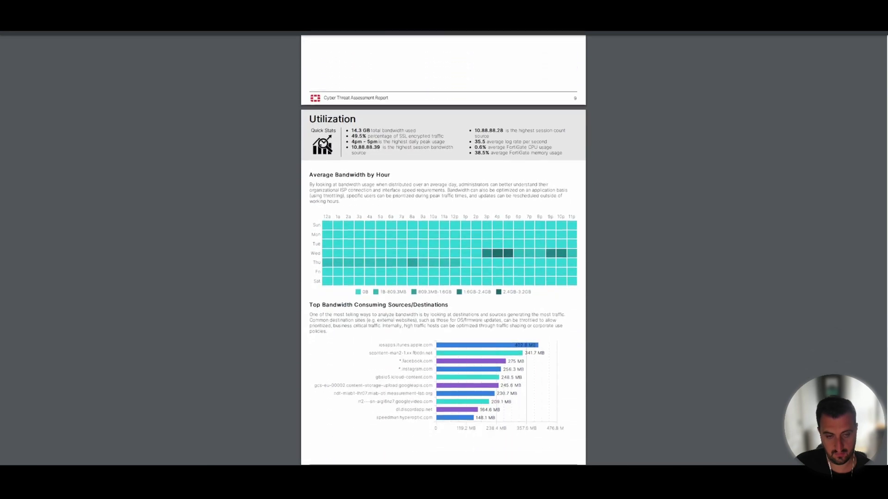
Scroll into the Utilization pages as far as the Average Log Rate by Hour chart
scroll(885, 314, "down", 2)
scroll(884, 315, "up", 1)
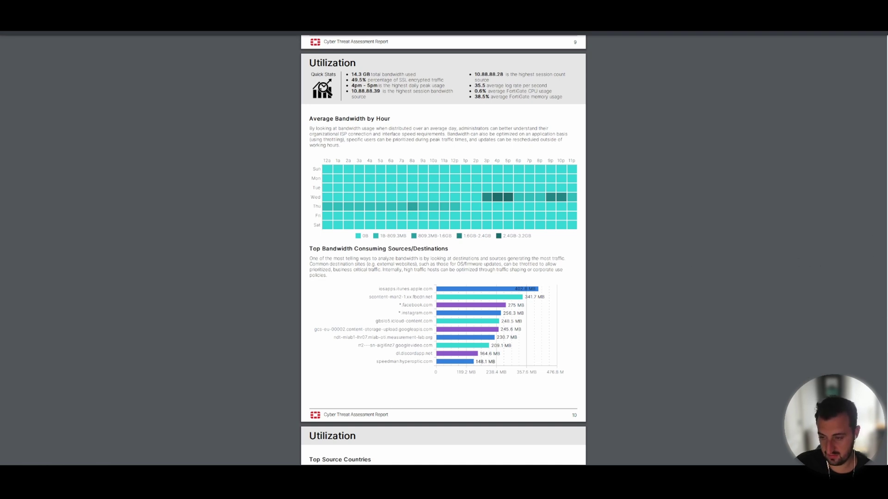
scroll(811, 263, "down", 1)
scroll(443, 249, "down", 4)
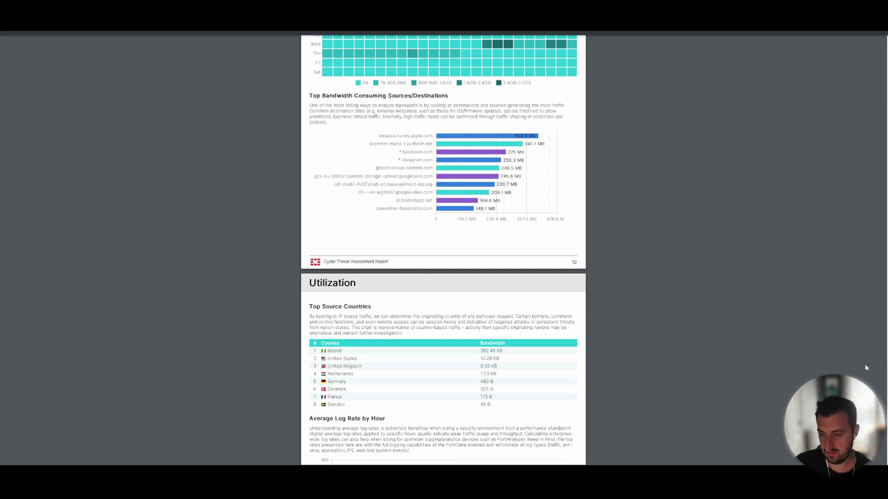
scroll(866, 366, "down", 4)
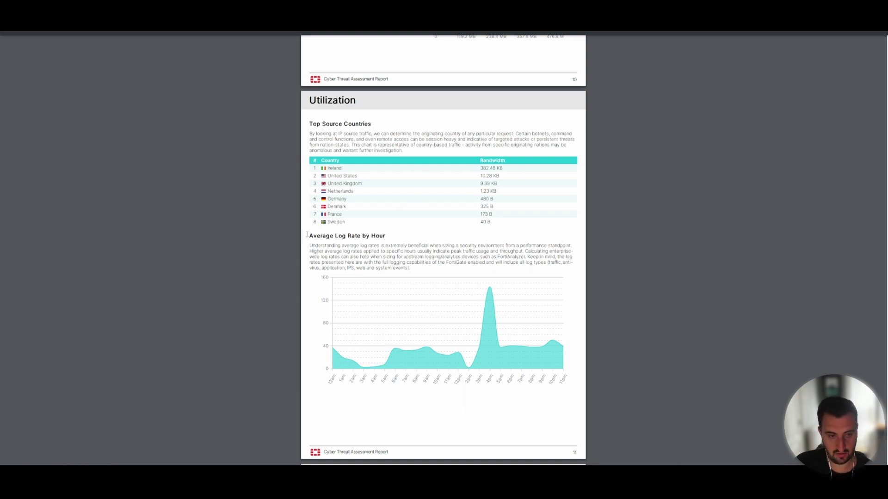
Highlight the Average Log Rate by Hour description, view CPU and Memory Usage charts, then scroll back up
left_click_drag(309, 236, 440, 269)
left_click(443, 290)
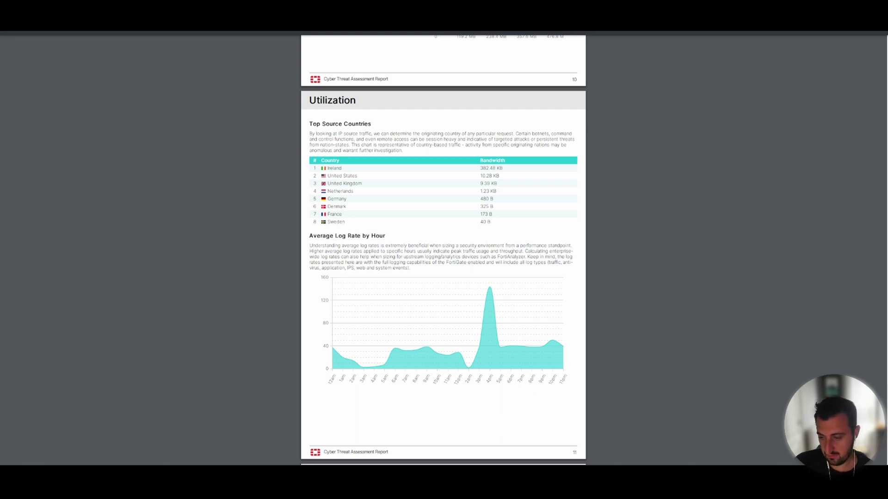
scroll(443, 289, "down", 5)
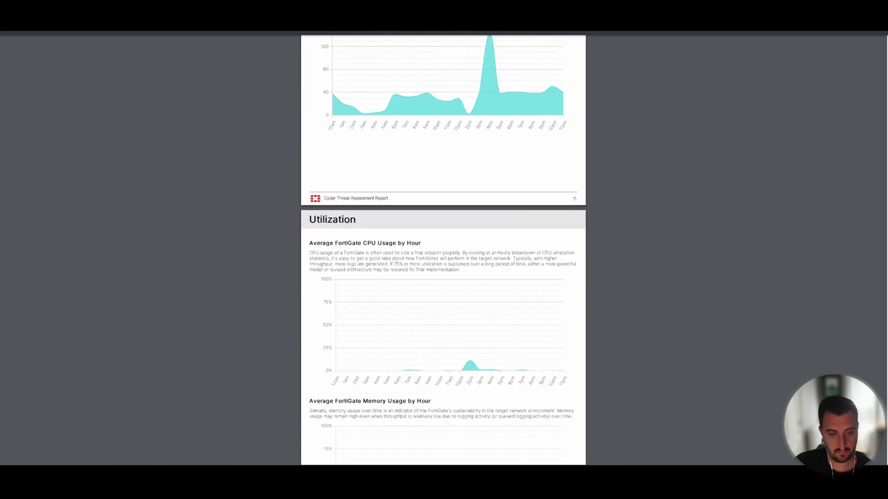
scroll(443, 289, "down", 2)
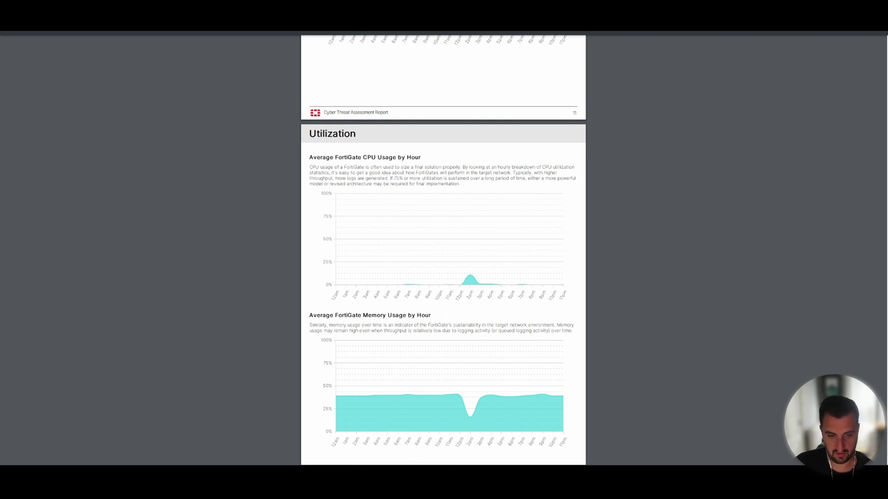
scroll(442, 250, "down", 1)
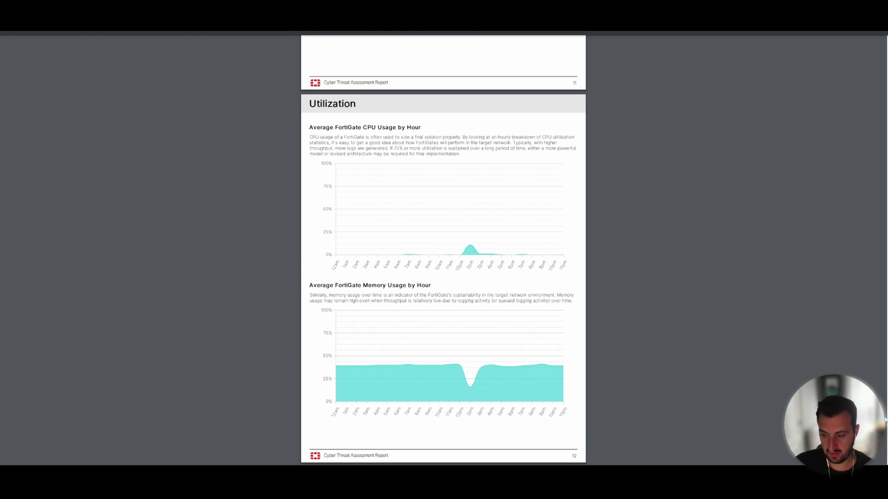
scroll(443, 249, "up", 20)
scroll(443, 250, "up", 20)
Scroll the Security pages, then drag the scrollbar up to the Executive Summary page
scroll(443, 249, "up", 20)
scroll(443, 250, "down", 20)
scroll(443, 250, "down", 5)
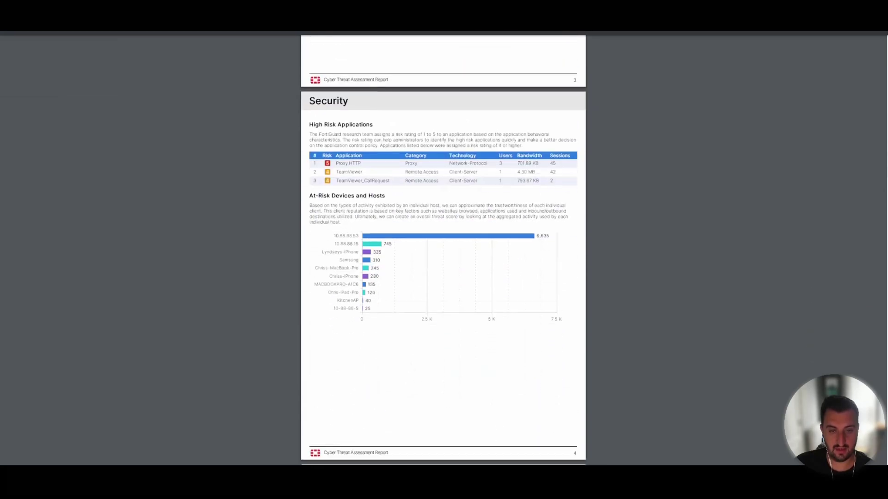
scroll(443, 249, "down", 15)
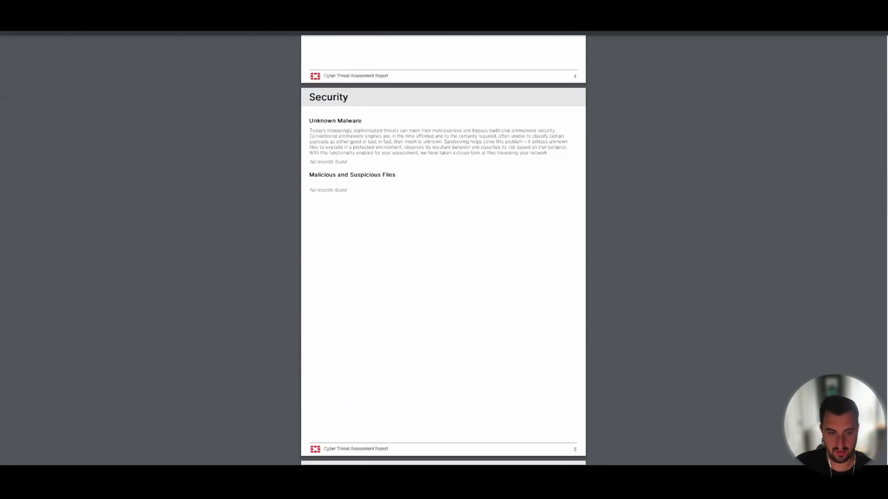
scroll(443, 249, "down", 3)
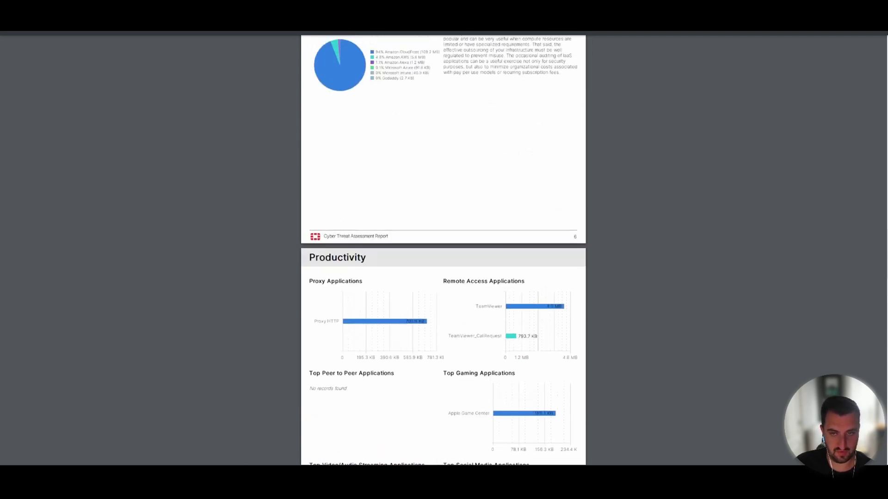
left_click_drag(884, 145, 877, 81)
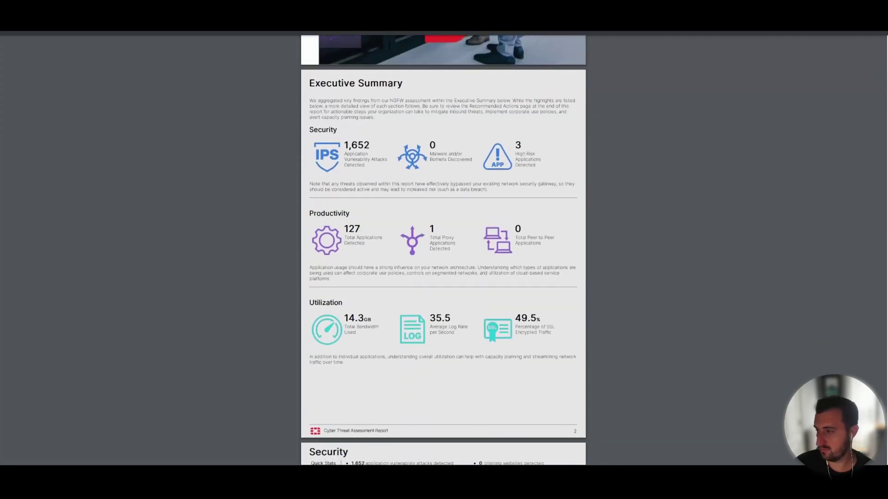